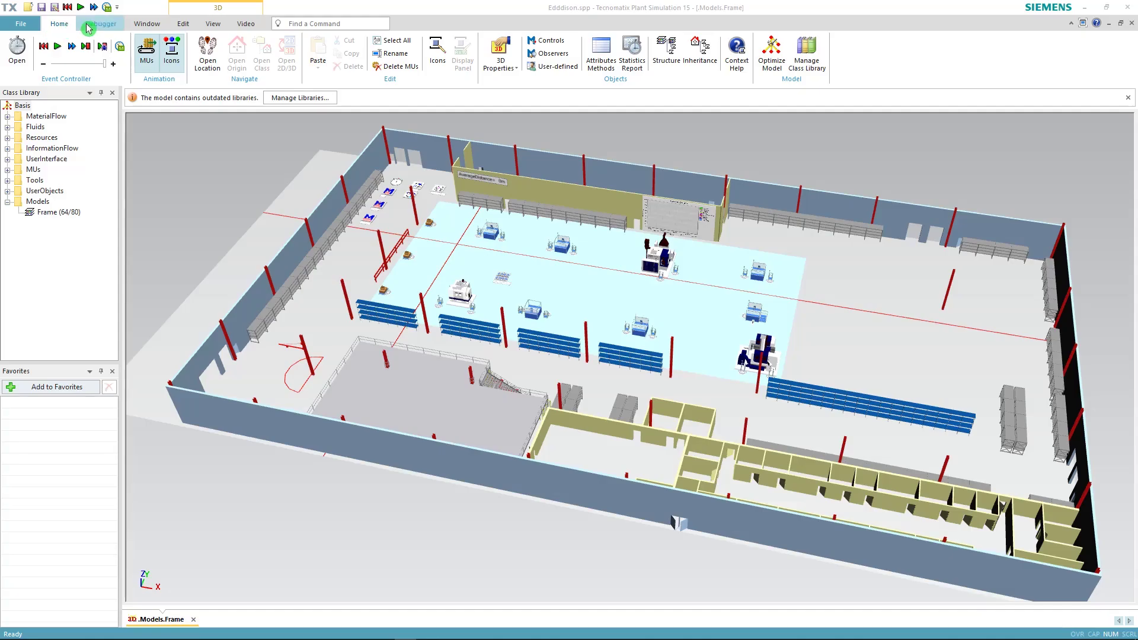
Launch edddison from the Edit tab's edddison dropdown with Start/Stop edddison
{"action": "left_click", "coordinate": [183, 23]}
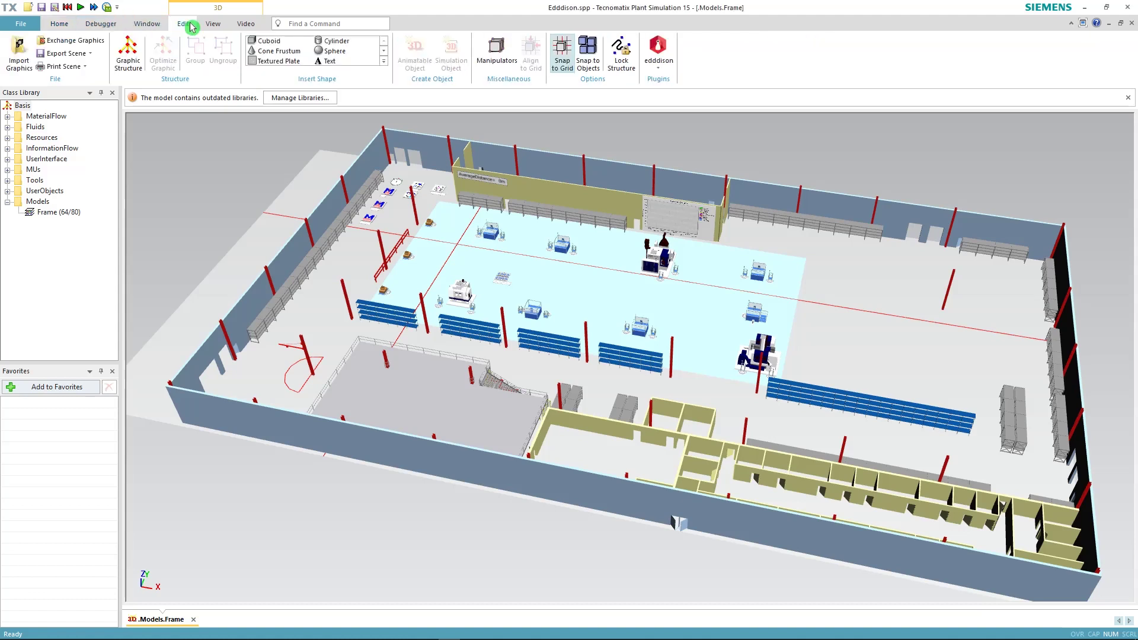
{"action": "left_click", "coordinate": [668, 72]}
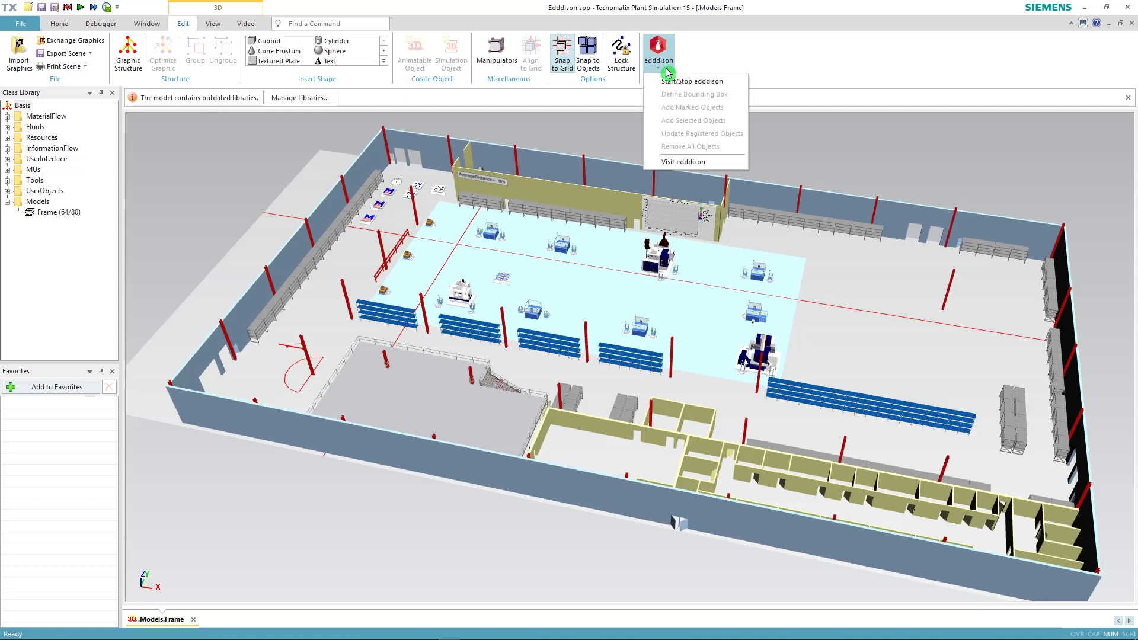
{"action": "left_click", "coordinate": [694, 83]}
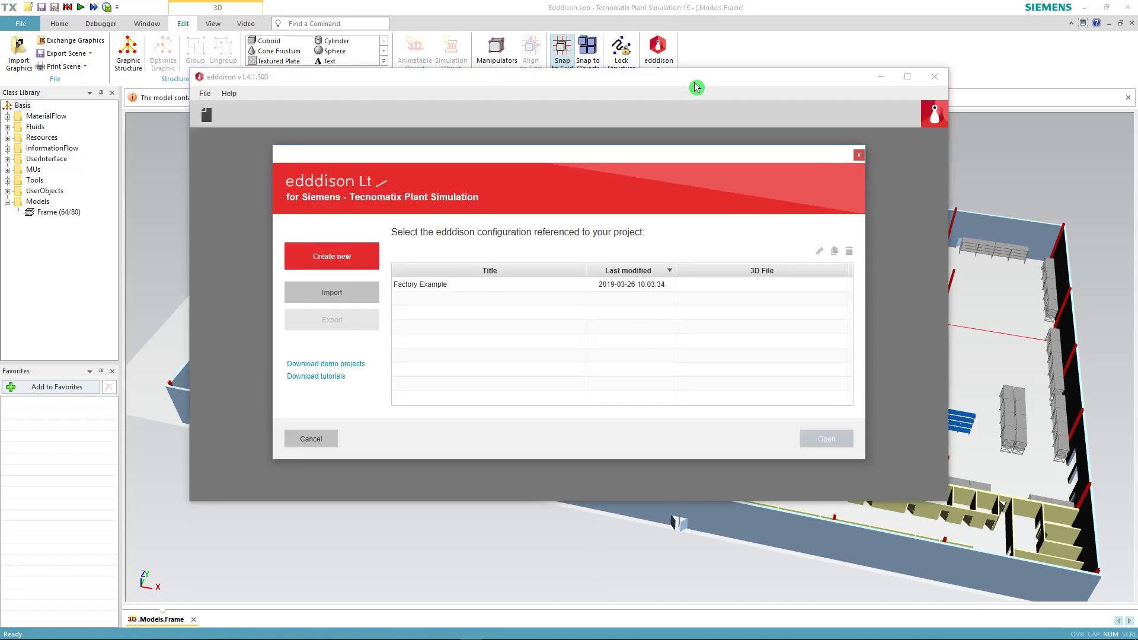
Create an edddison configuration under its default name and go back to the Plant Simulation model
{"action": "left_click", "coordinate": [379, 252]}
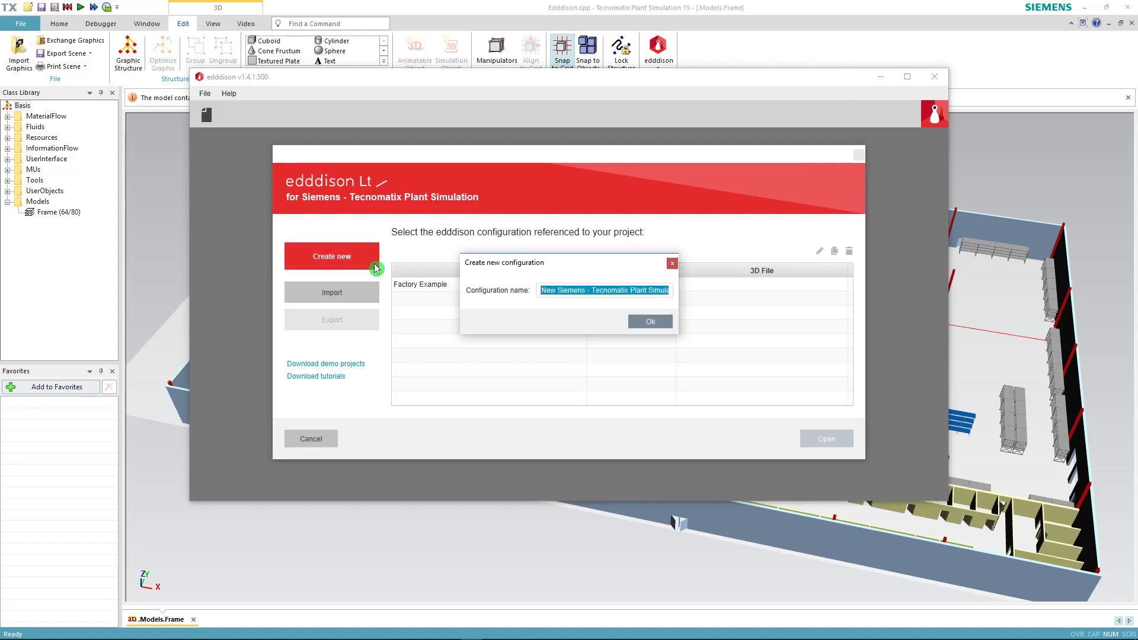
{"action": "left_click", "coordinate": [660, 323]}
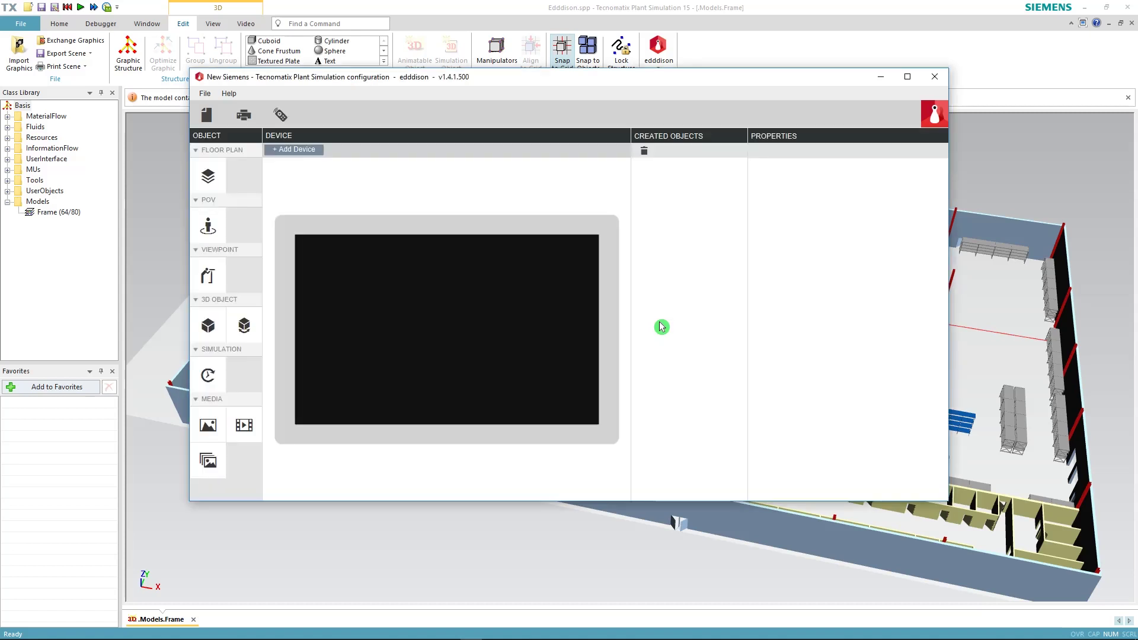
{"action": "left_click", "coordinate": [816, 10]}
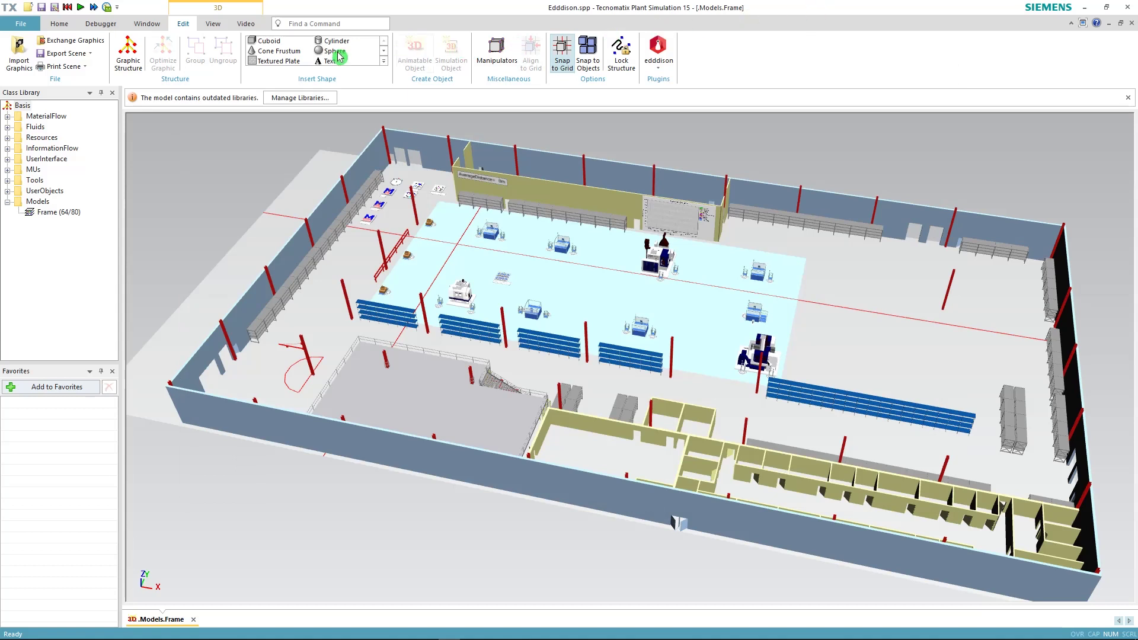
Insert a 130 × 100 m textured plate with pic.png as its image and select it
{"action": "left_click", "coordinate": [287, 62]}
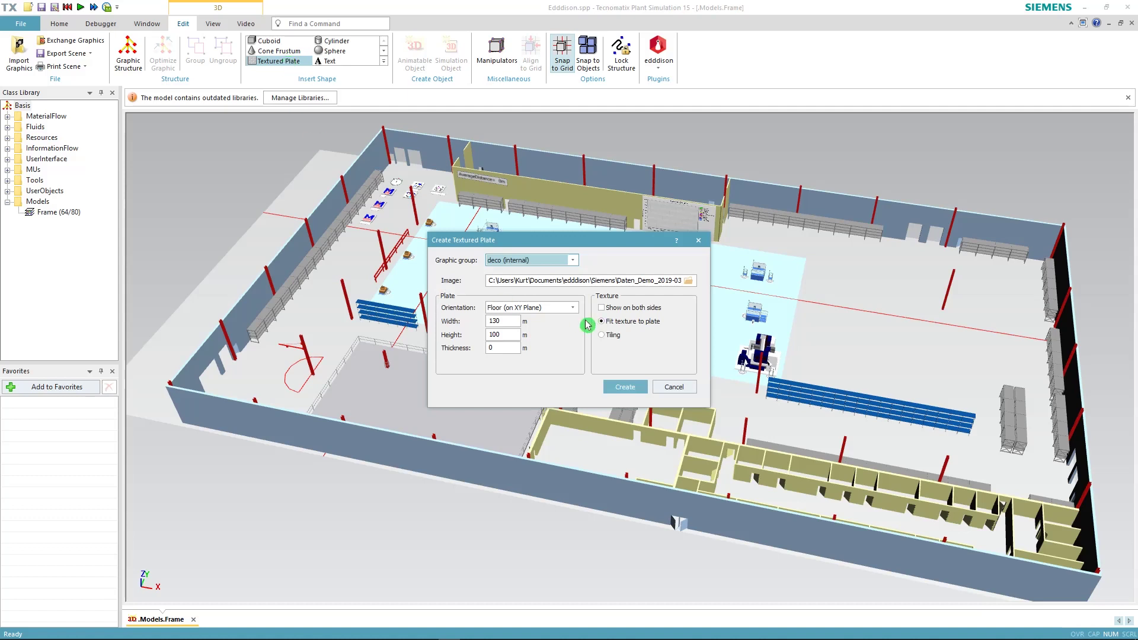
{"action": "double_click", "coordinate": [509, 320]}
{"action": "double_click", "coordinate": [507, 335]}
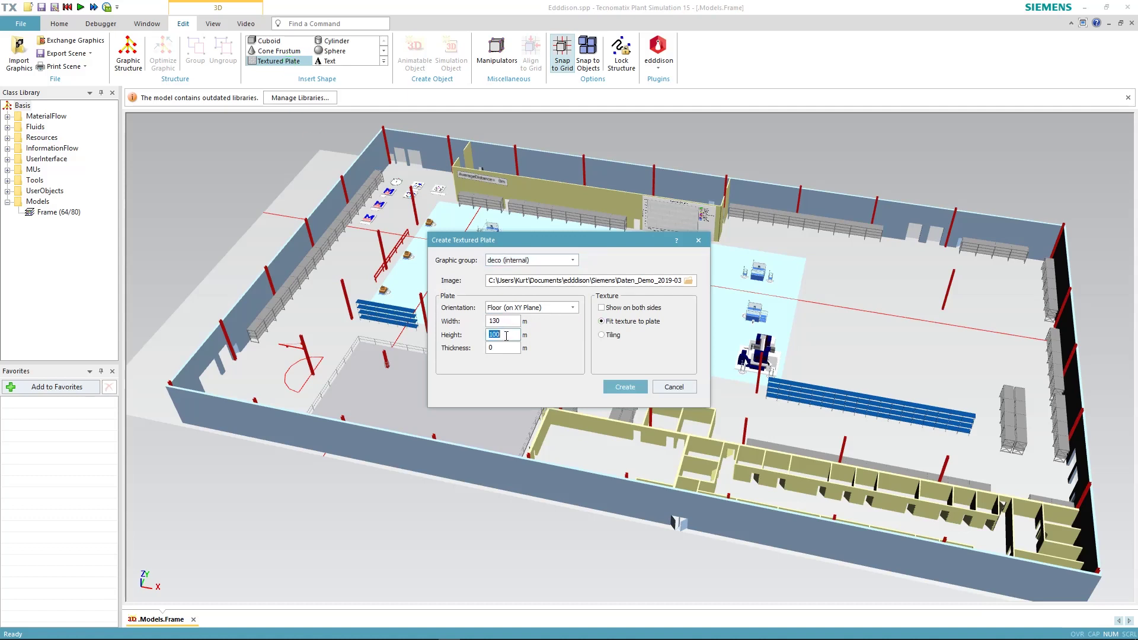
{"action": "left_click", "coordinate": [688, 280]}
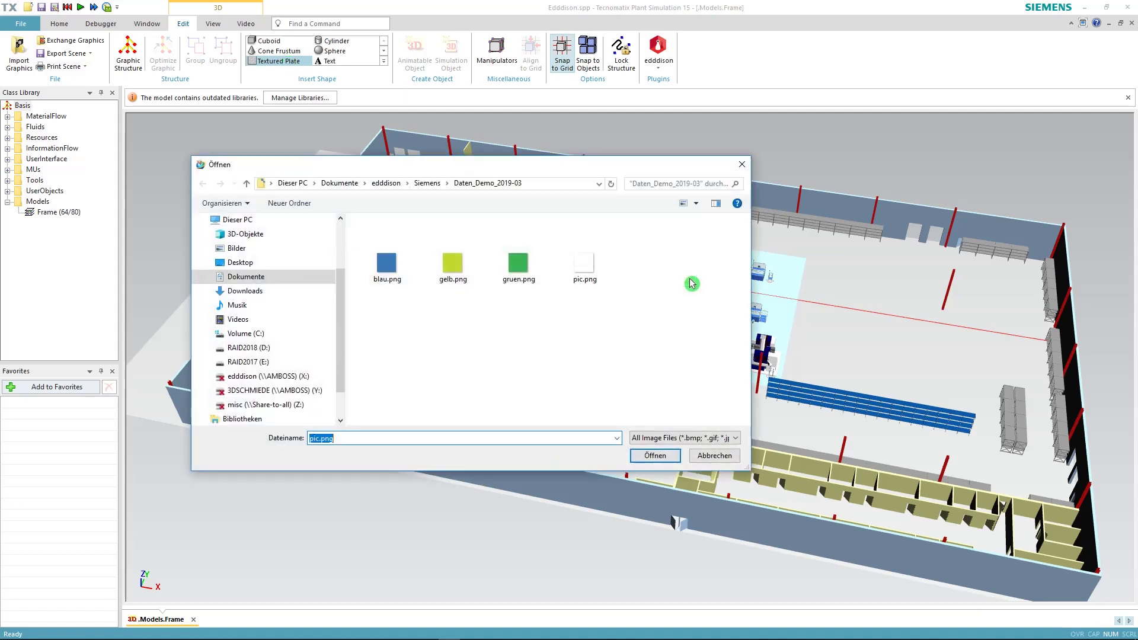
{"action": "left_click", "coordinate": [610, 267]}
{"action": "left_click", "coordinate": [654, 455]}
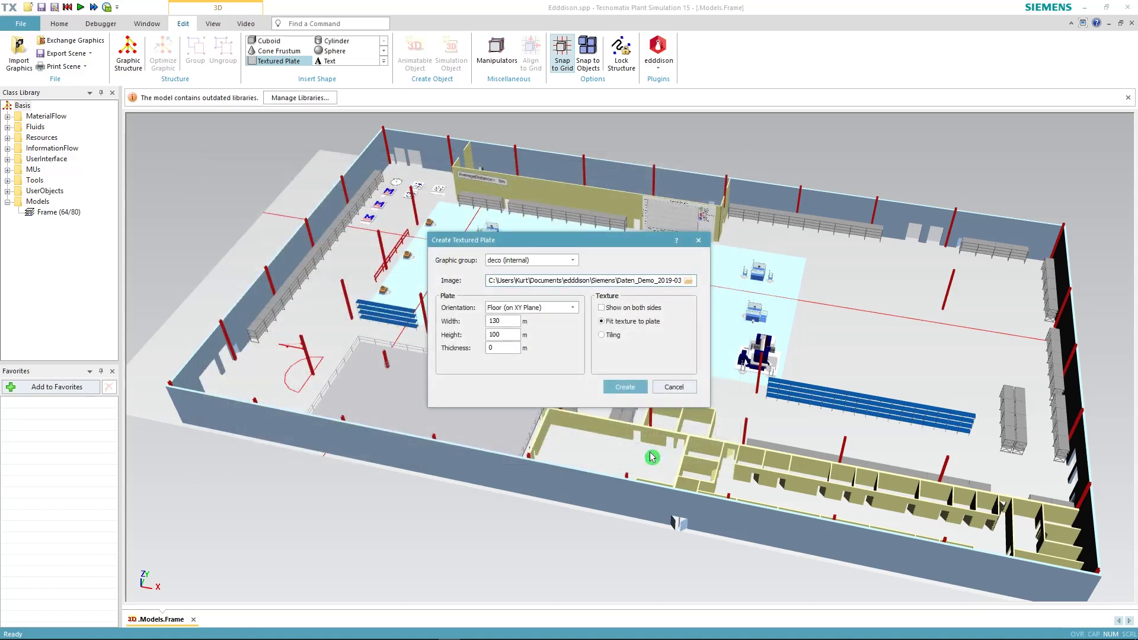
{"action": "left_click", "coordinate": [627, 387]}
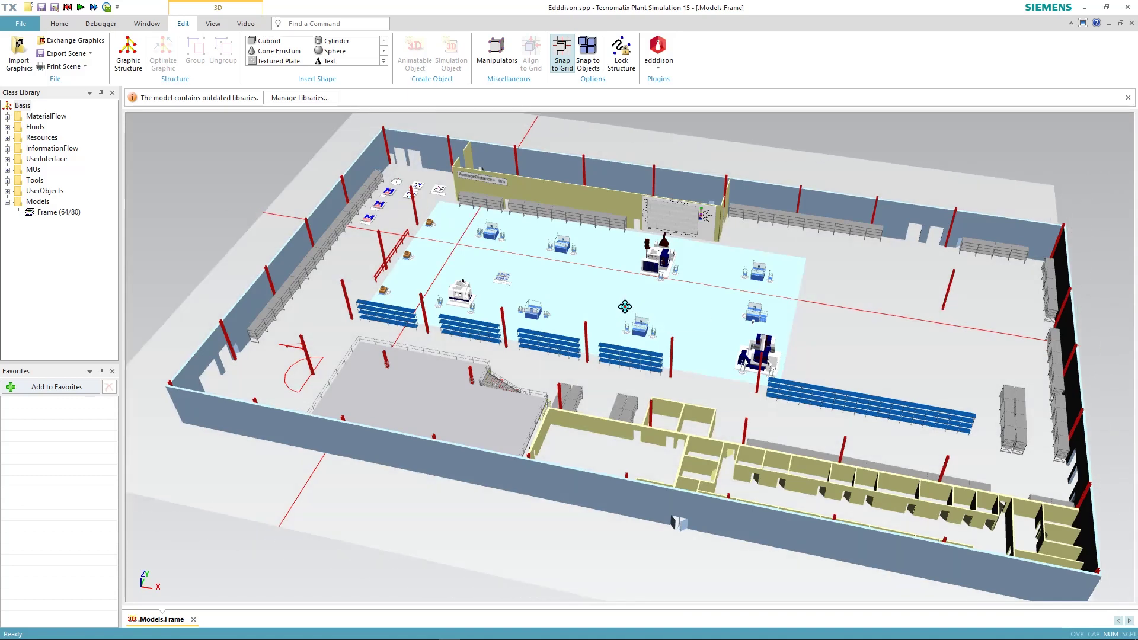
{"action": "left_click", "coordinate": [625, 308]}
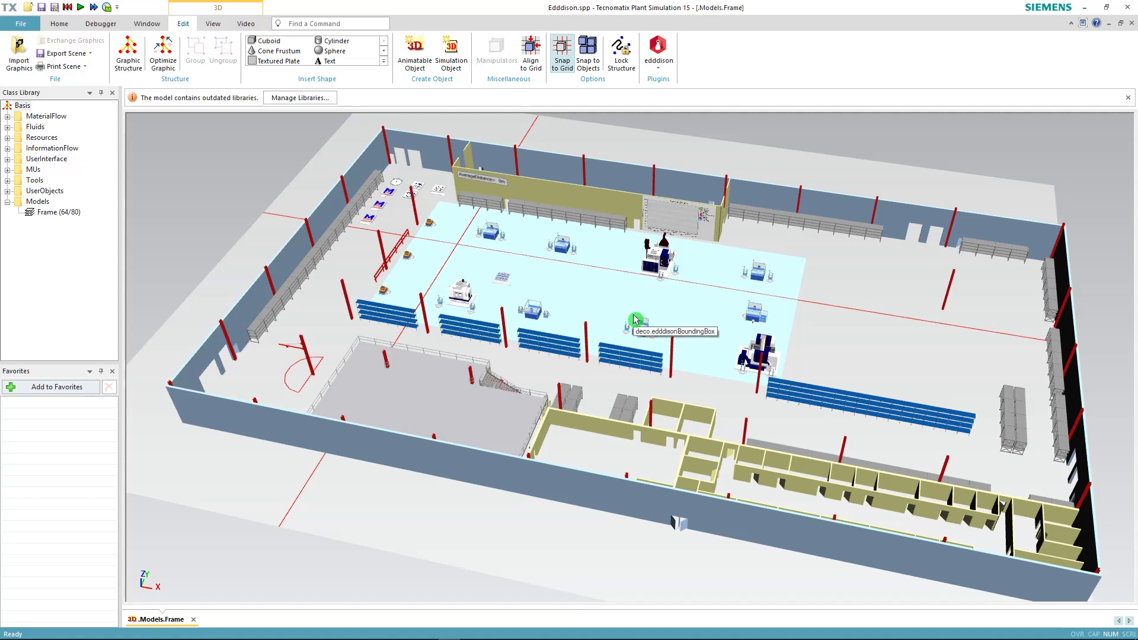
Define an edddison bounding box named BB_all with a height of 60 m
{"action": "left_click", "coordinate": [659, 68]}
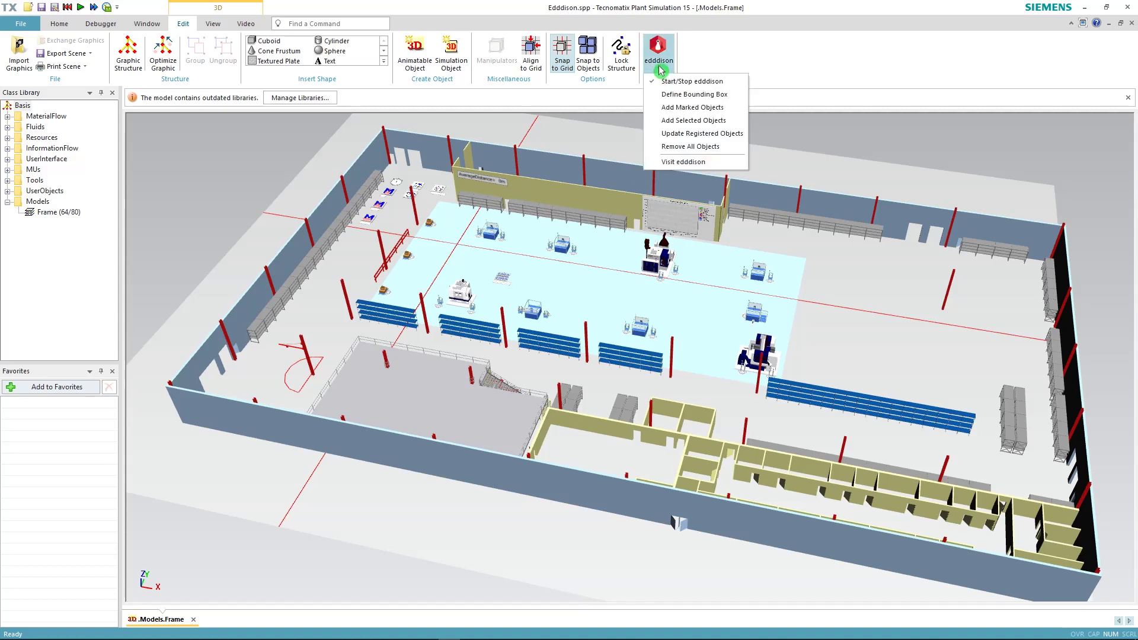
{"action": "left_click", "coordinate": [679, 95]}
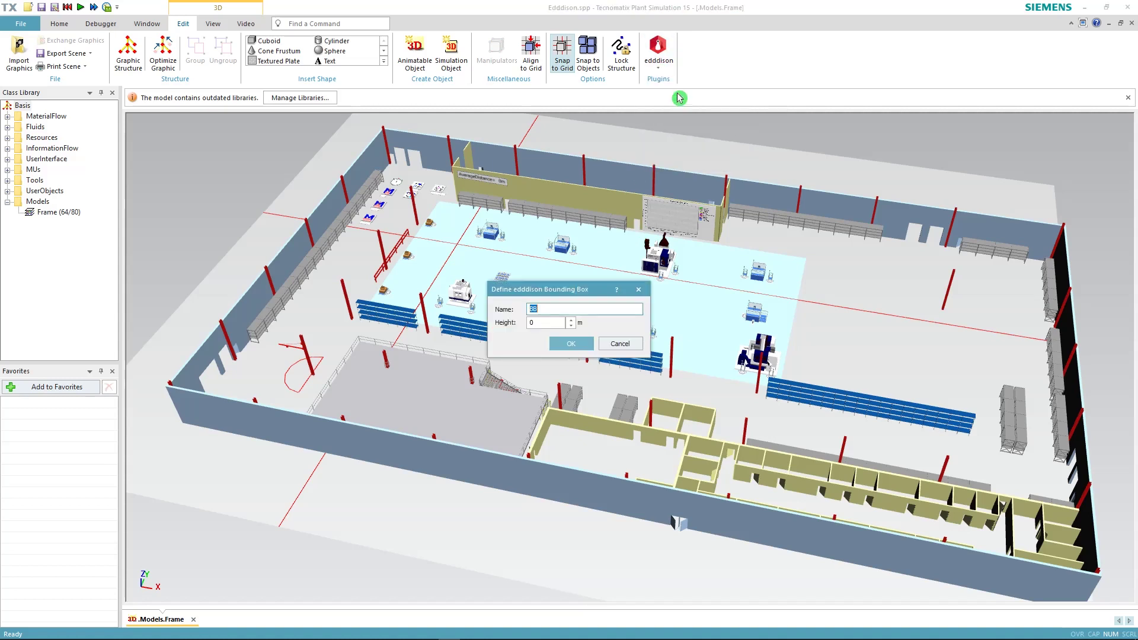
{"action": "left_click", "coordinate": [560, 307]}
{"action": "double_click", "coordinate": [550, 322]}
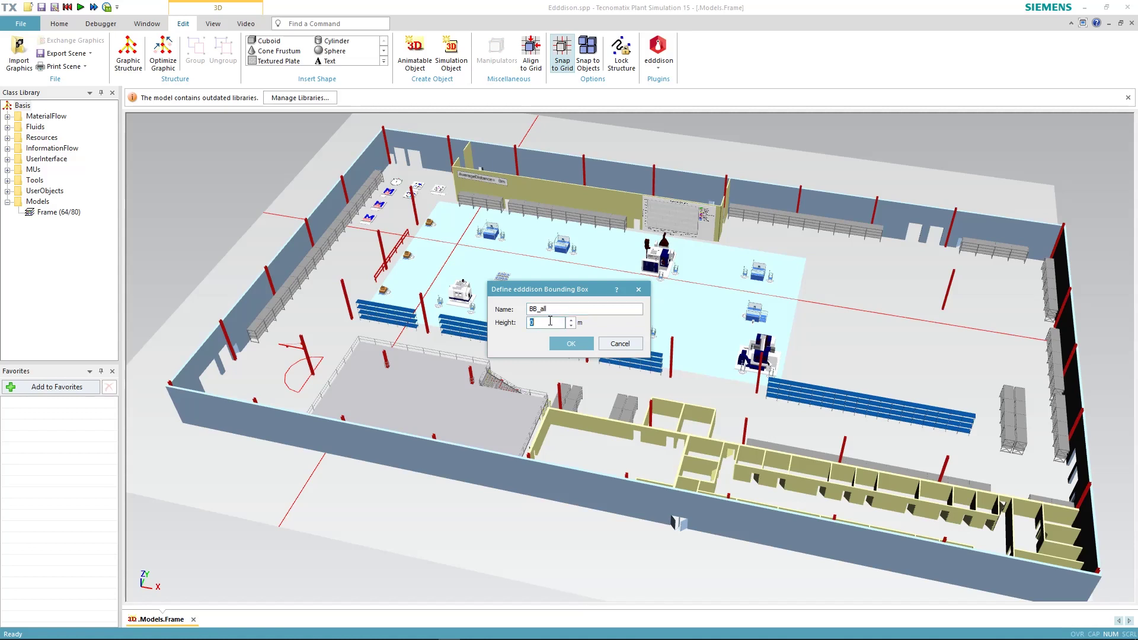
{"action": "type", "text": "60"}
{"action": "left_click", "coordinate": [564, 345]}
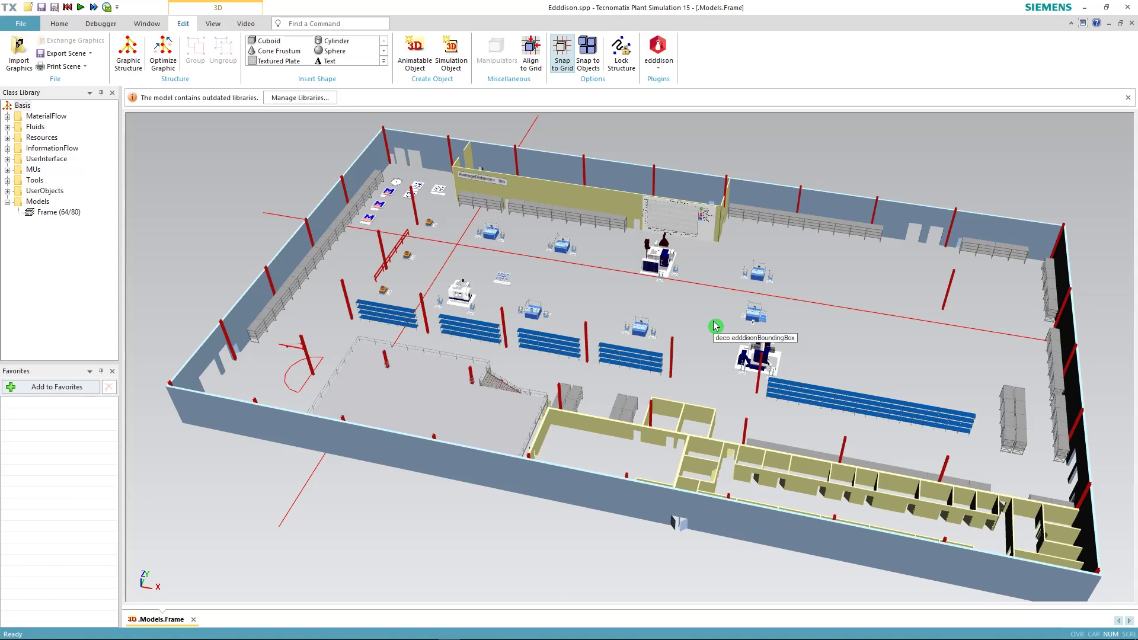
Reselect the bounding box plate on the factory floor, orbiting the view slightly
{"action": "left_click", "coordinate": [717, 320]}
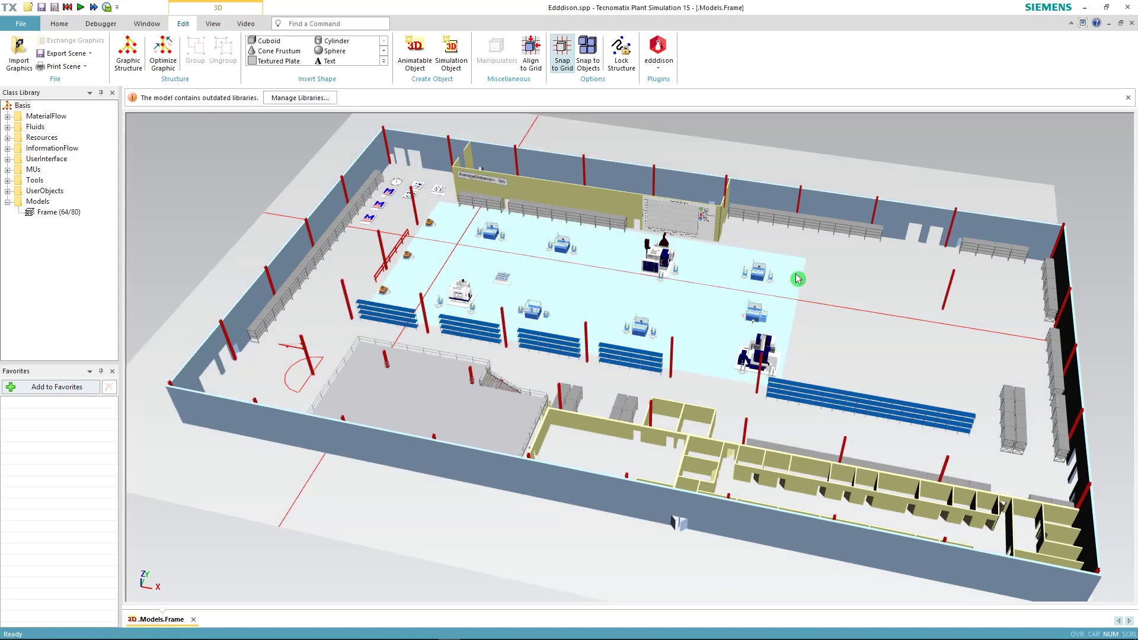
{"action": "left_click", "coordinate": [987, 127]}
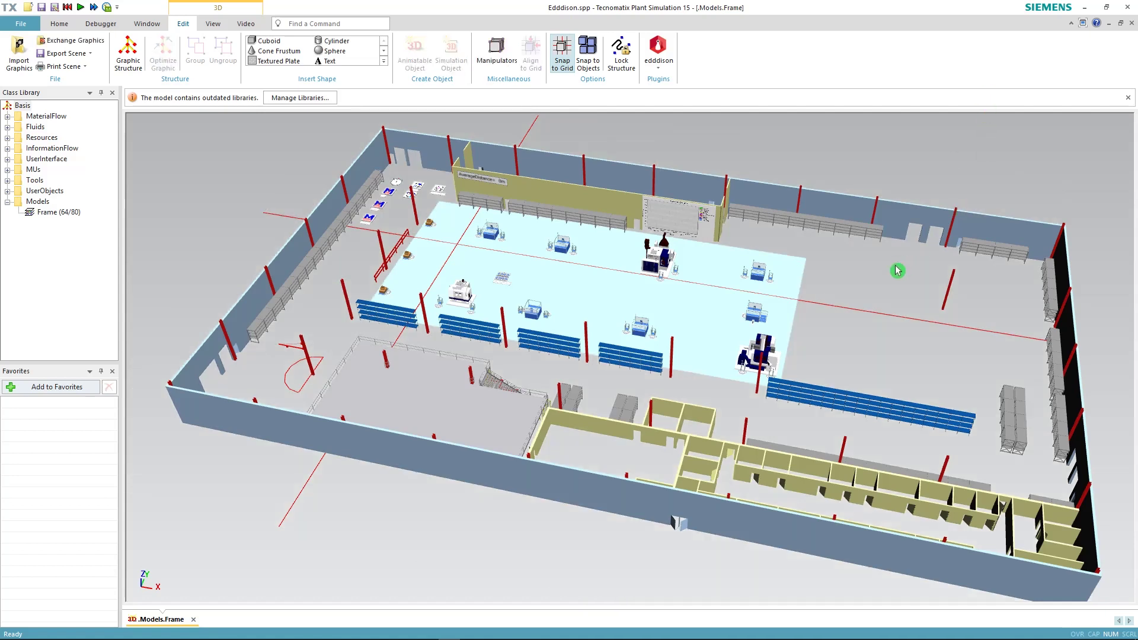
{"action": "right_click_drag", "start_coordinate": [896, 271], "coordinate": [884, 267]}
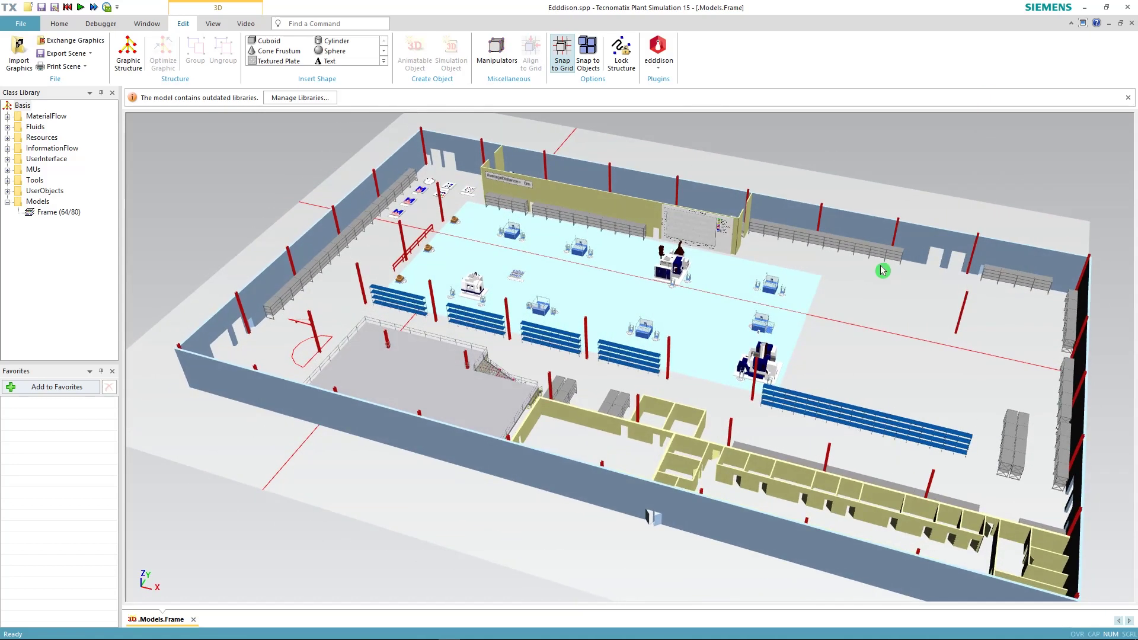
{"action": "left_click", "coordinate": [817, 288]}
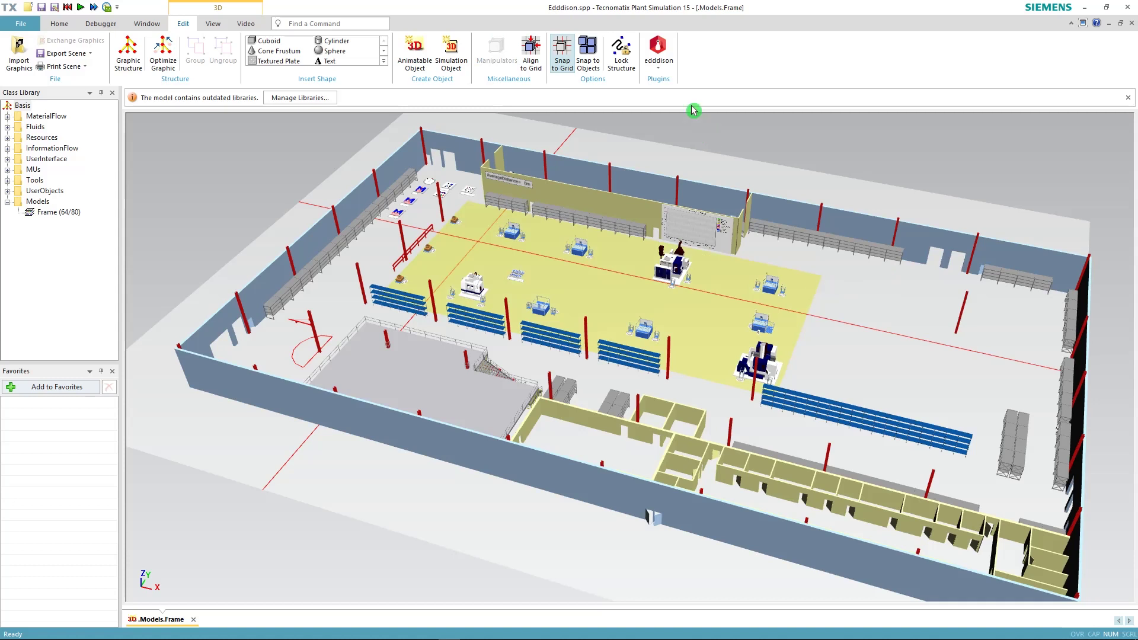
Define a second bounding box named BB_workspace over the workspace area, then deselect it
{"action": "left_click", "coordinate": [658, 70]}
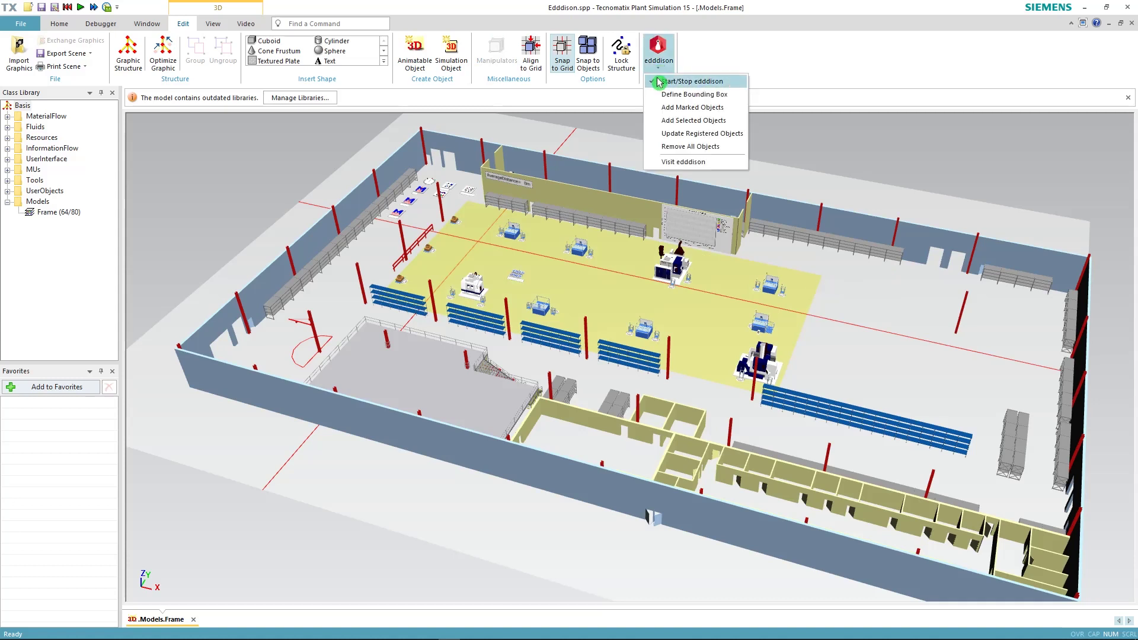
{"action": "left_click", "coordinate": [676, 95]}
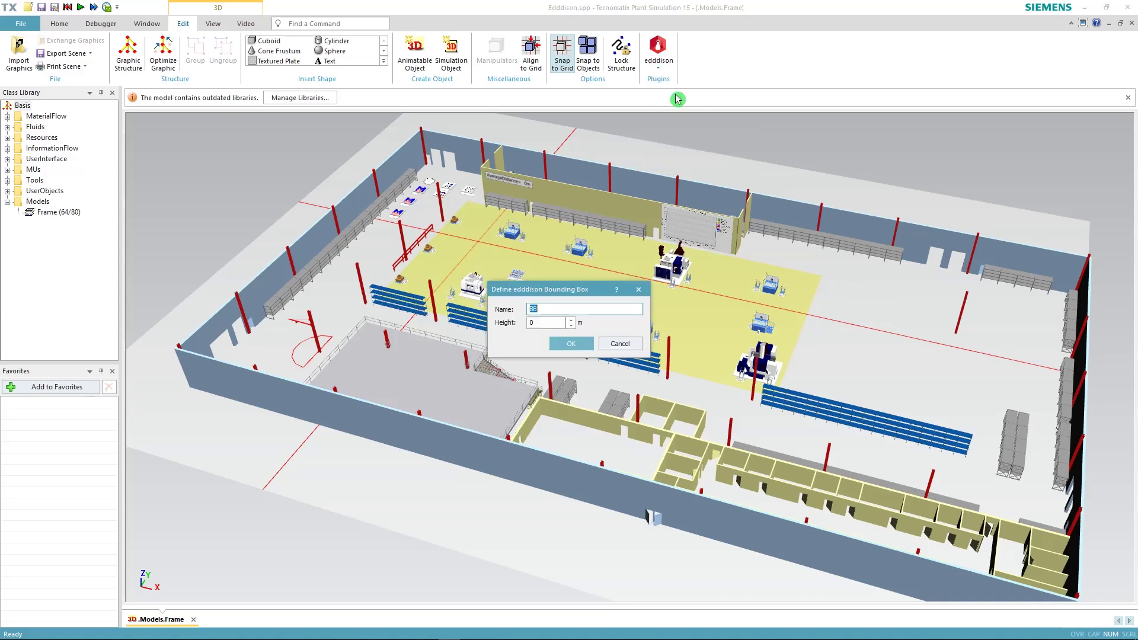
{"action": "left_click", "coordinate": [563, 310]}
{"action": "type", "text": "_workspace"}
{"action": "double_click", "coordinate": [550, 323]}
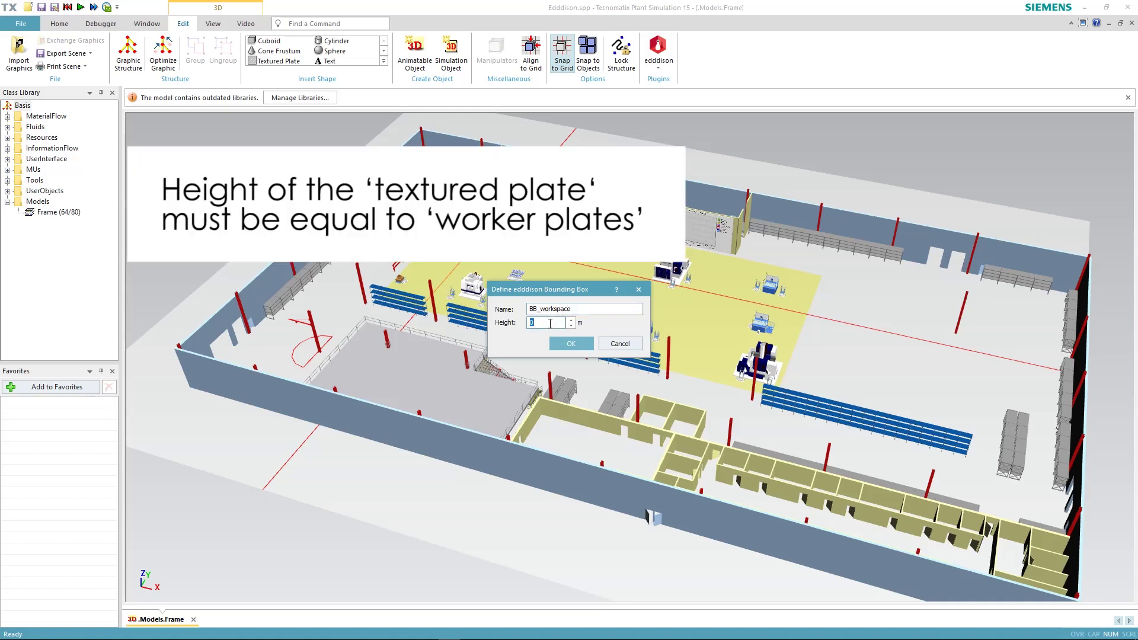
{"action": "type", "text": "6"}
{"action": "left_click", "coordinate": [571, 344]}
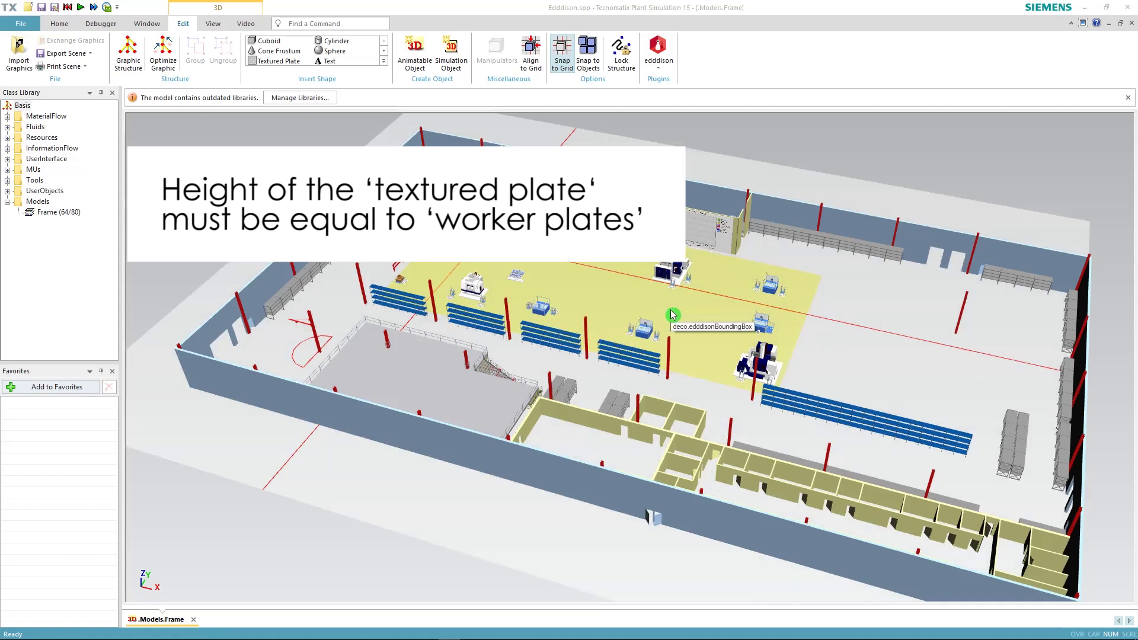
{"action": "left_click", "coordinate": [847, 153]}
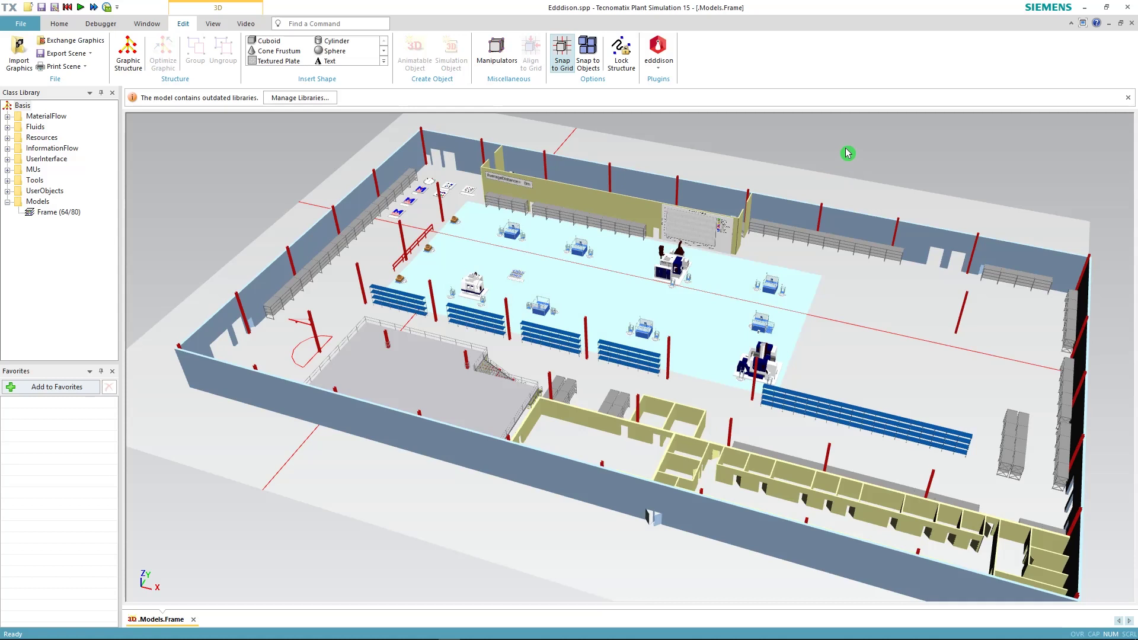
Add Station1 to edddison via Add Selected Objects, then select Station2
{"action": "scroll", "coordinate": [610, 261], "scroll_direction": "up", "scroll_amount": 4}
{"action": "scroll", "coordinate": [578, 254], "scroll_direction": "up", "scroll_amount": 2}
{"action": "left_click", "coordinate": [397, 311]}
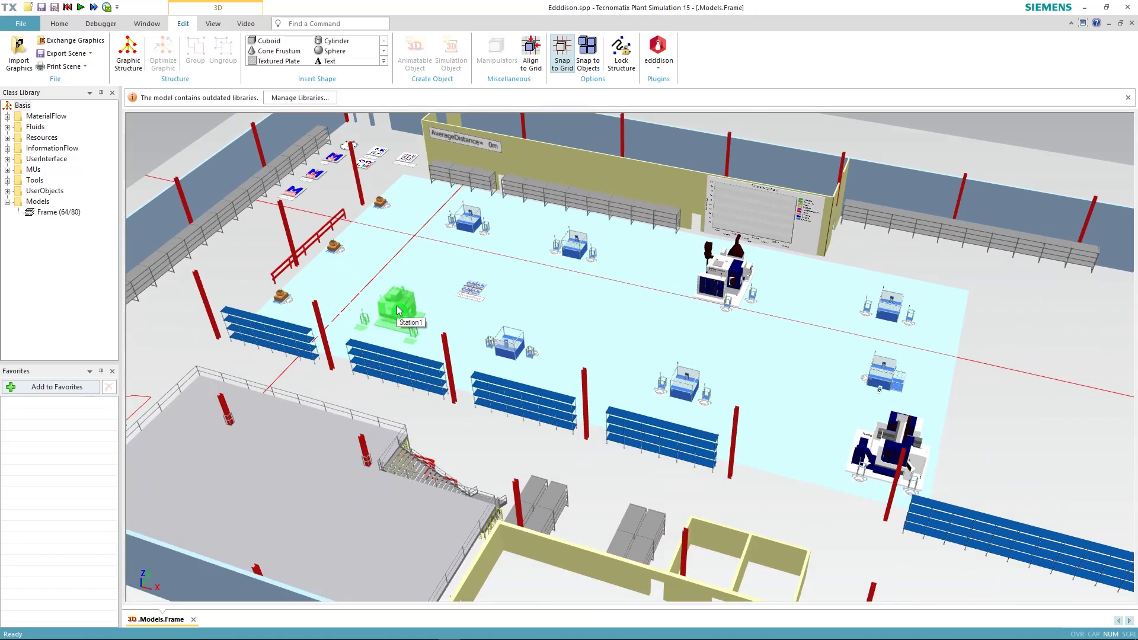
{"action": "left_click", "coordinate": [659, 69]}
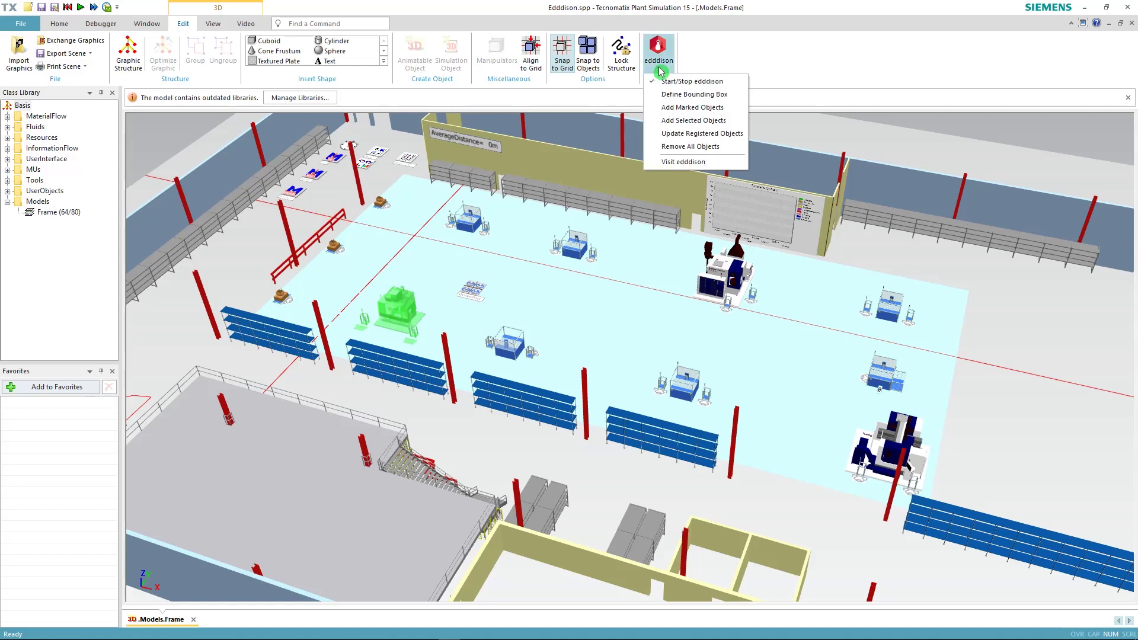
{"action": "left_click", "coordinate": [702, 123]}
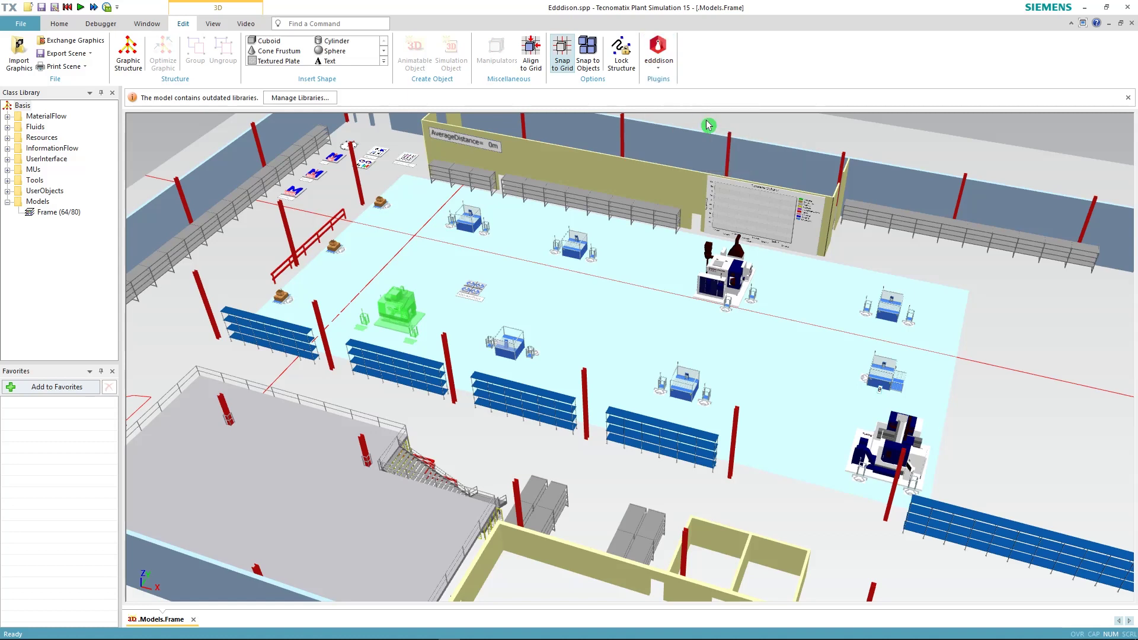
{"action": "left_click", "coordinate": [1074, 131]}
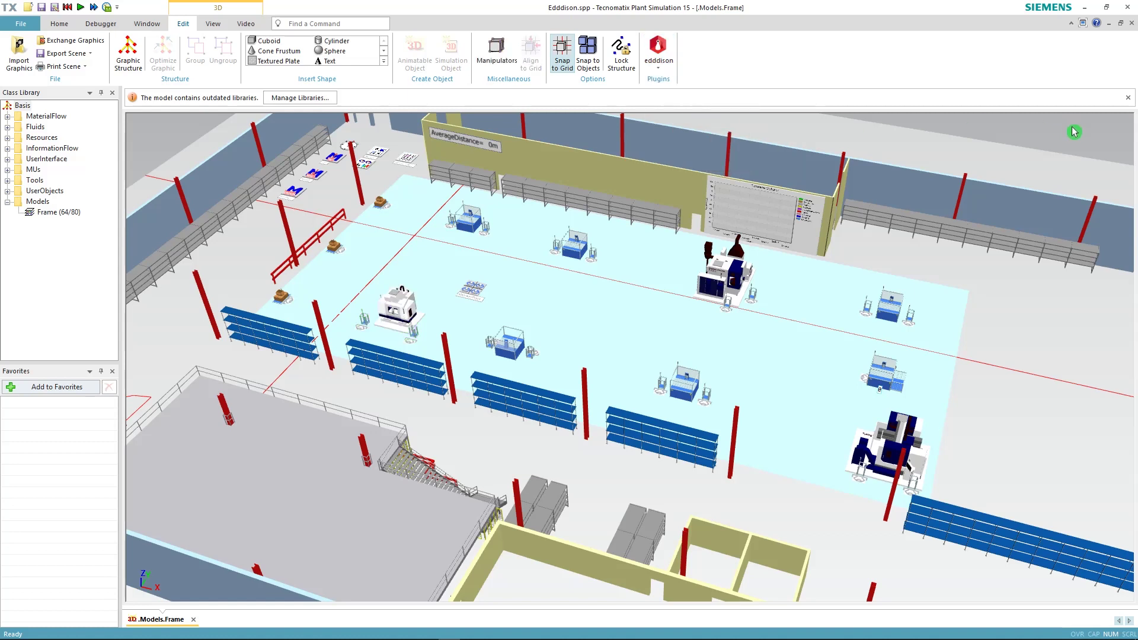
{"action": "left_click", "coordinate": [515, 347]}
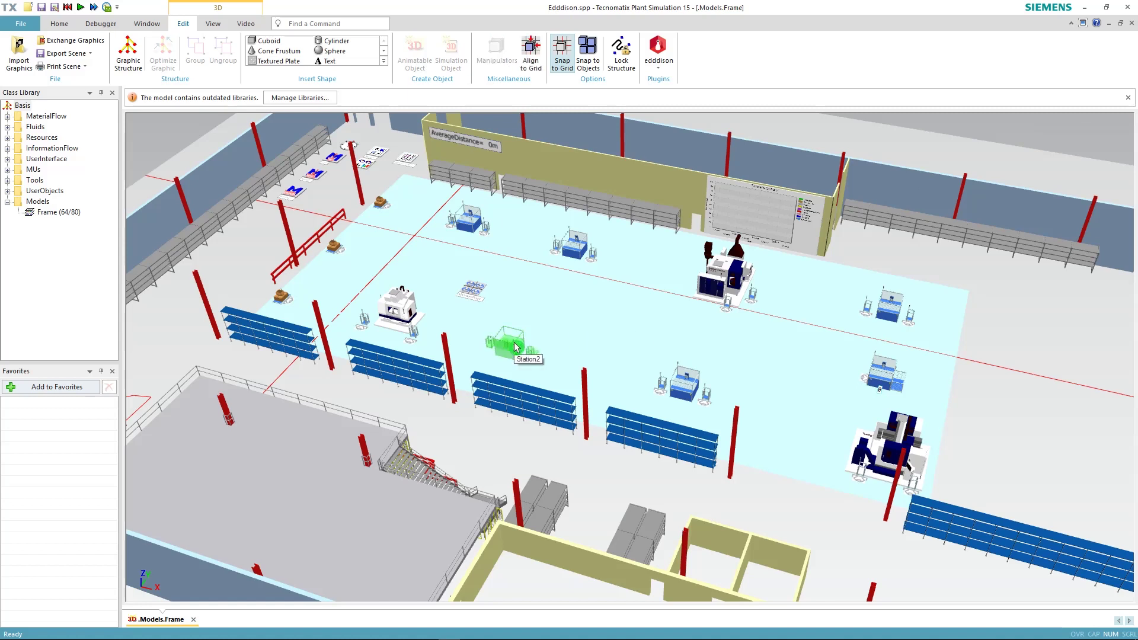
{"action": "left_click", "coordinate": [659, 69]}
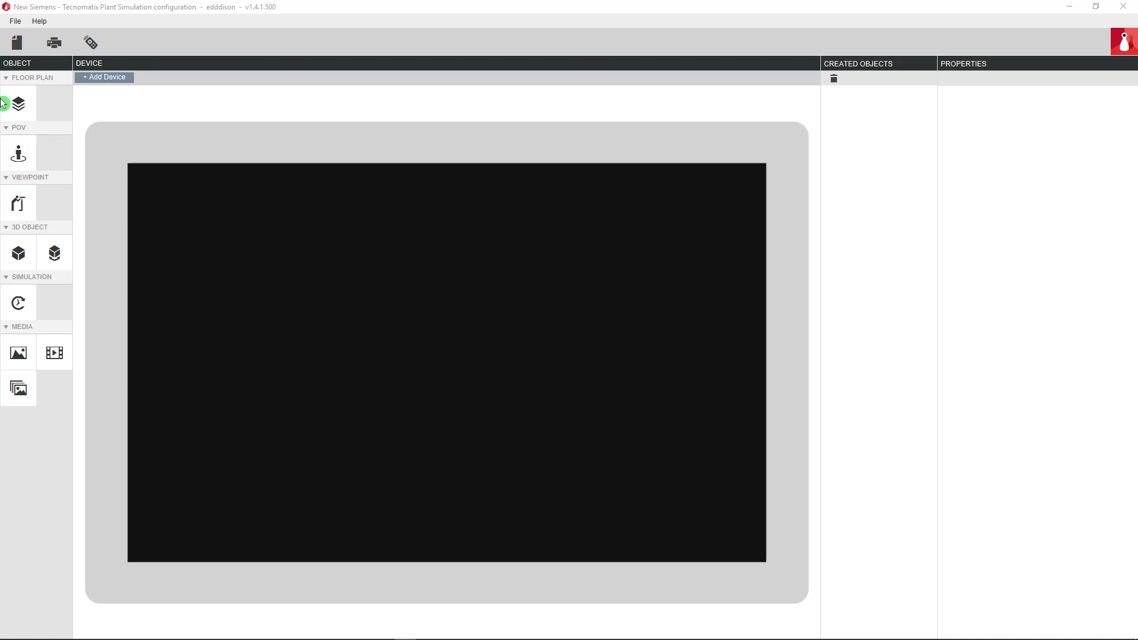
Create a floor plan linked to the BB_all bounding box
{"action": "left_click", "coordinate": [21, 106]}
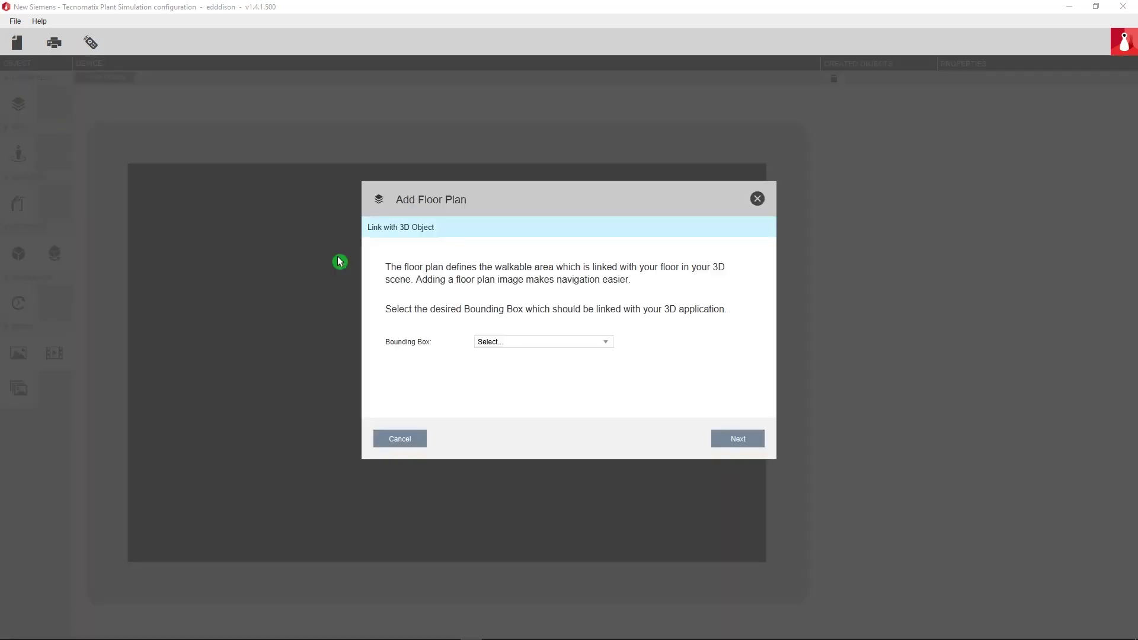
{"action": "left_click", "coordinate": [559, 342]}
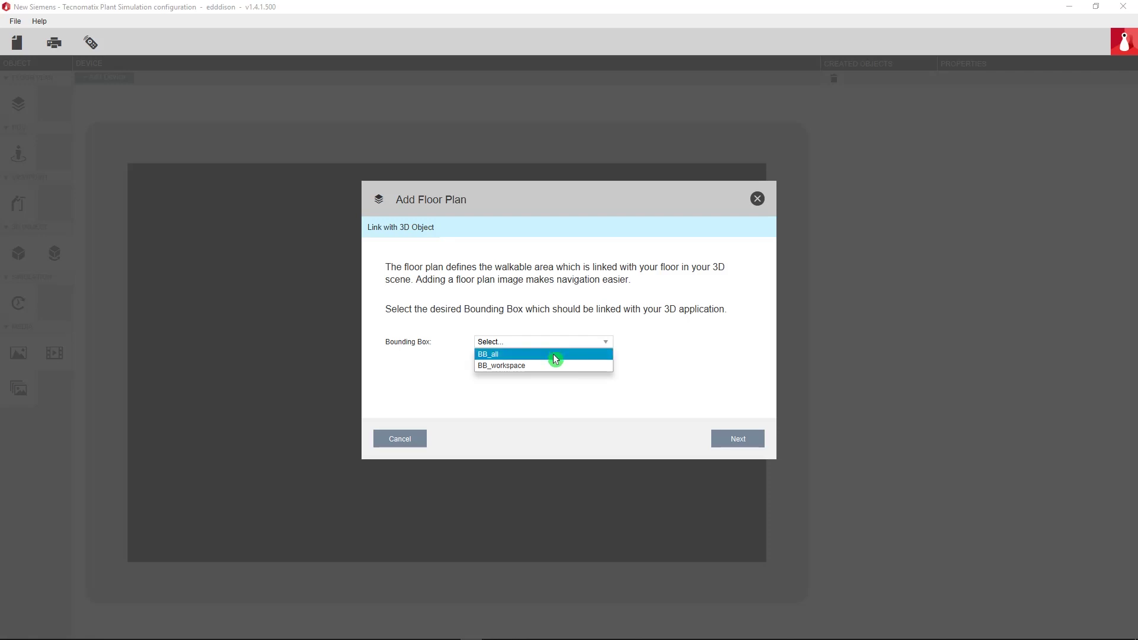
{"action": "left_click", "coordinate": [555, 355]}
{"action": "left_click", "coordinate": [738, 440]}
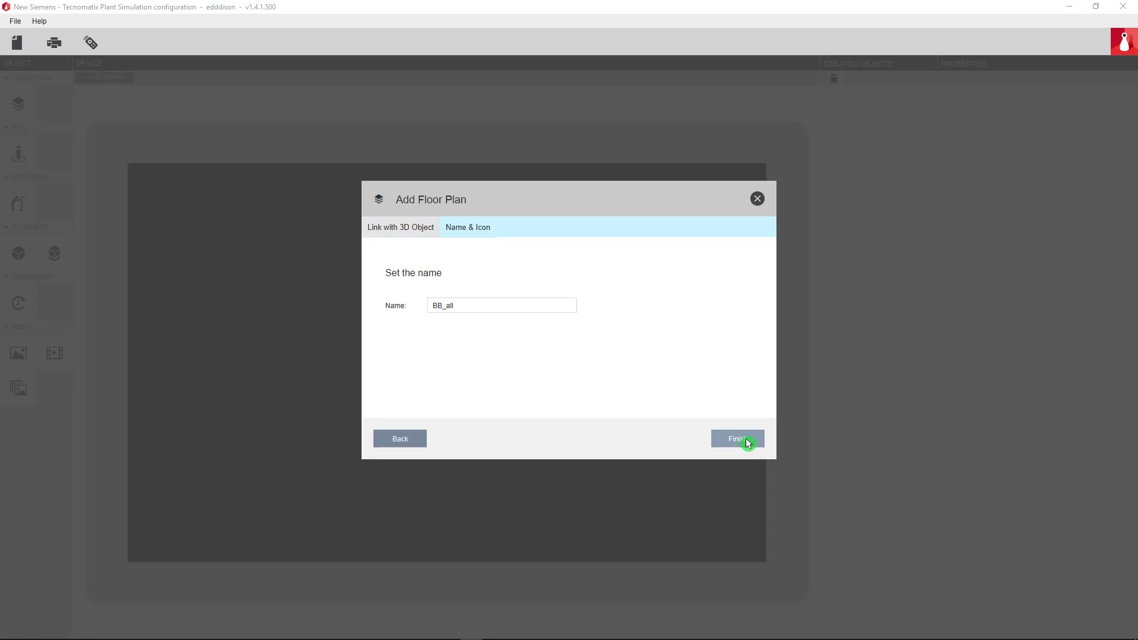
{"action": "left_click", "coordinate": [747, 438]}
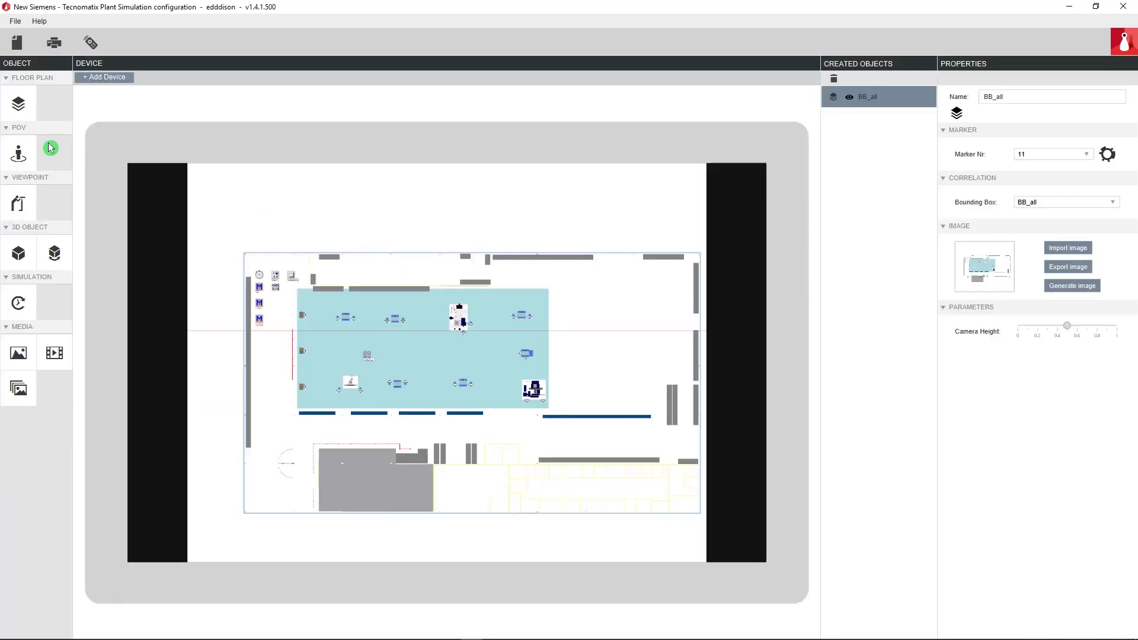
Create a second floor plan linked to the BB_workspace bounding box
{"action": "left_click", "coordinate": [21, 110]}
{"action": "left_click", "coordinate": [562, 342]}
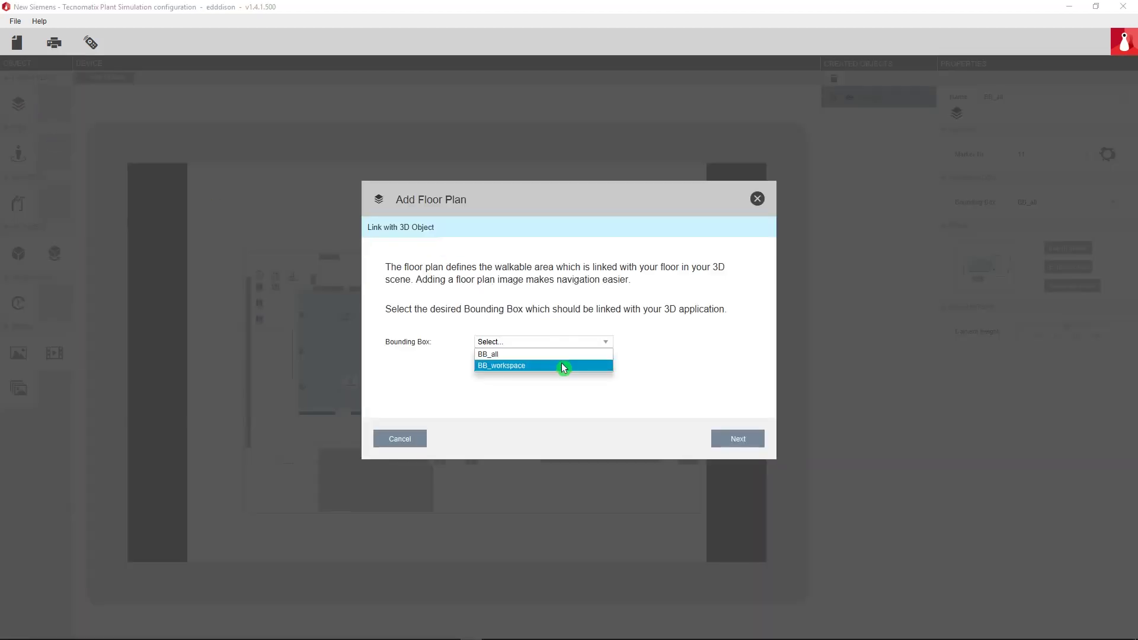
{"action": "left_click", "coordinate": [563, 366]}
{"action": "left_click", "coordinate": [737, 438]}
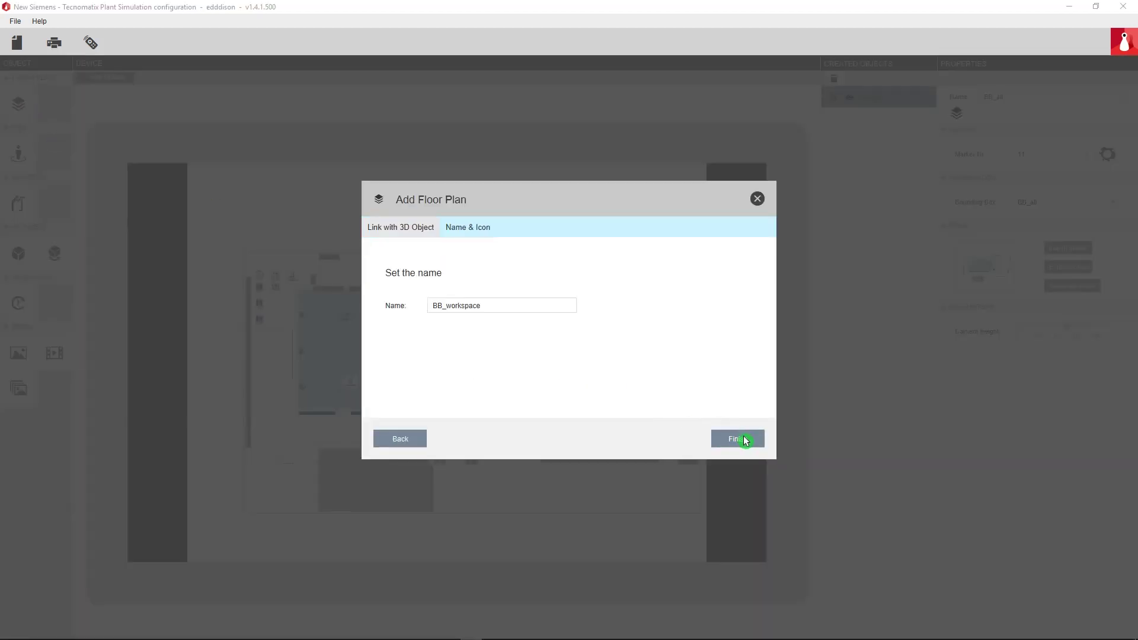
{"action": "left_click", "coordinate": [737, 438]}
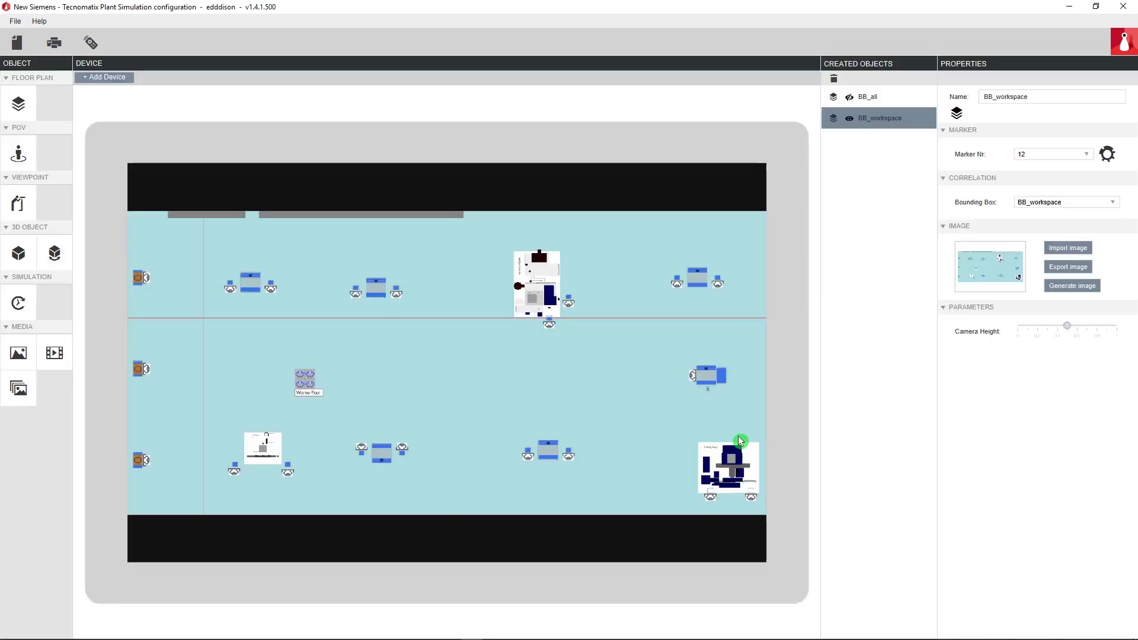
{"action": "left_click", "coordinate": [16, 158]}
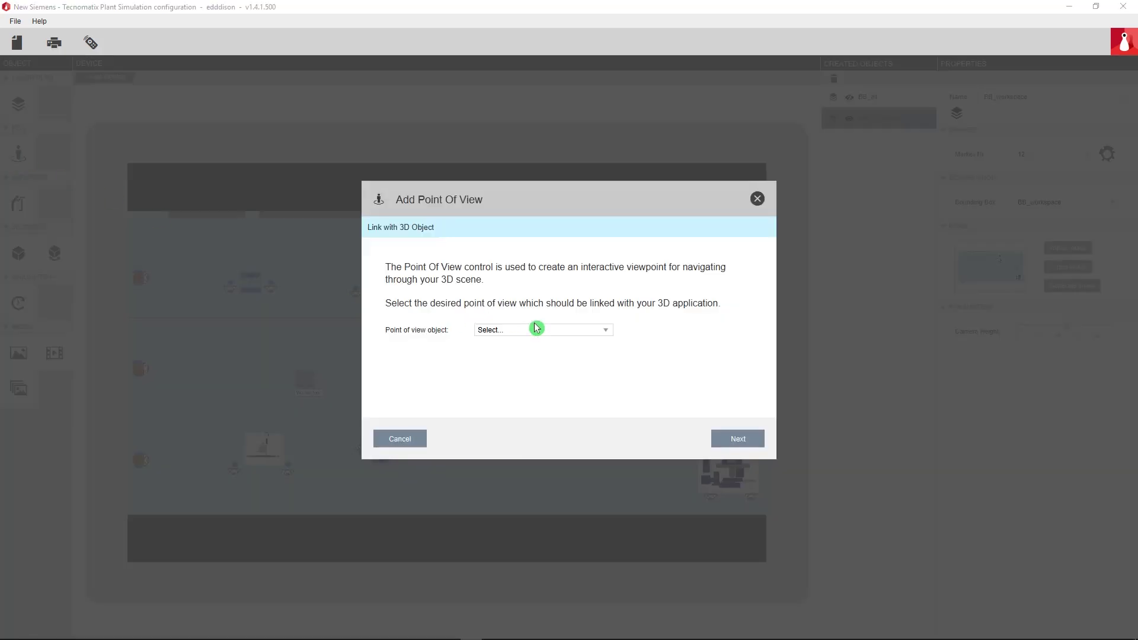
Link a standard point of view named POV to the Plant Simulation View Camera
{"action": "left_click", "coordinate": [538, 329]}
{"action": "left_click", "coordinate": [544, 343]}
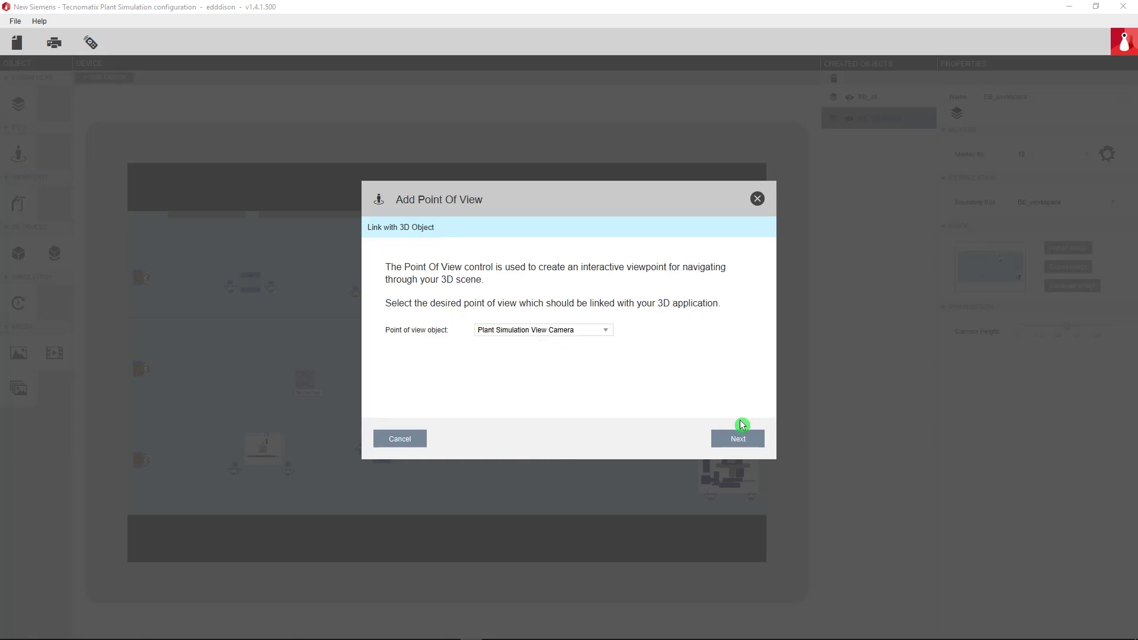
{"action": "left_click", "coordinate": [745, 439]}
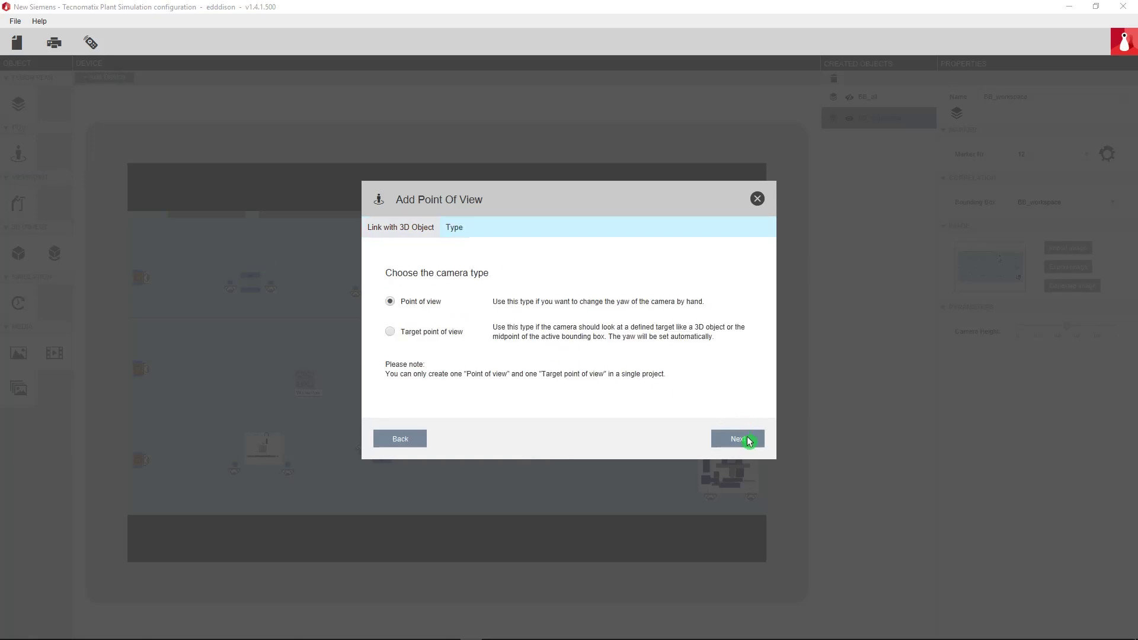
{"action": "left_click", "coordinate": [746, 438]}
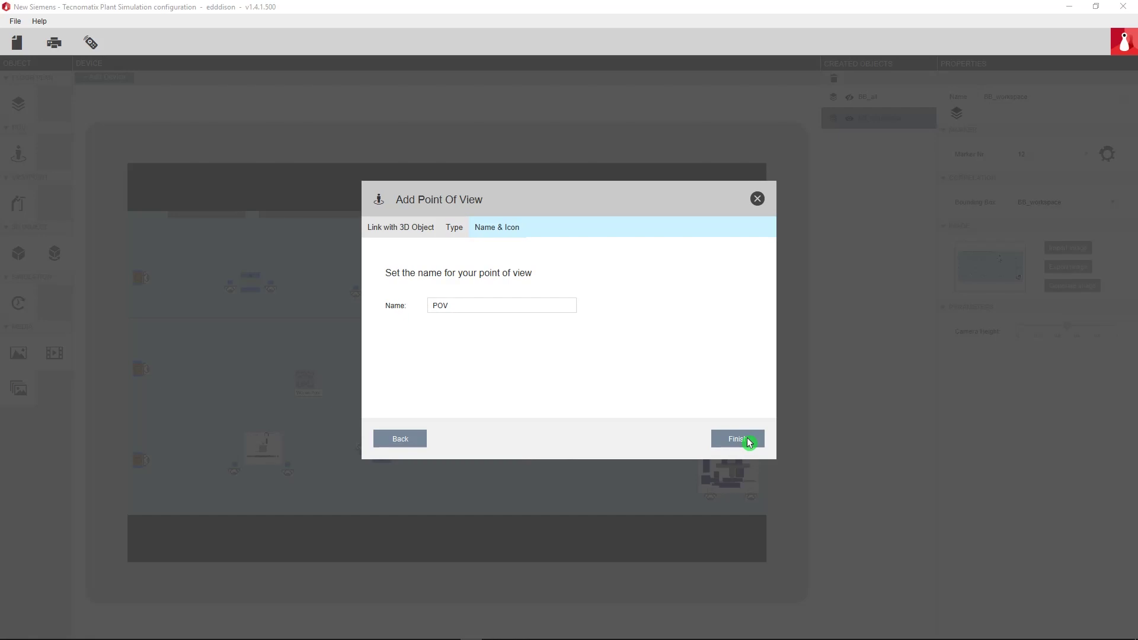
{"action": "left_click", "coordinate": [747, 439]}
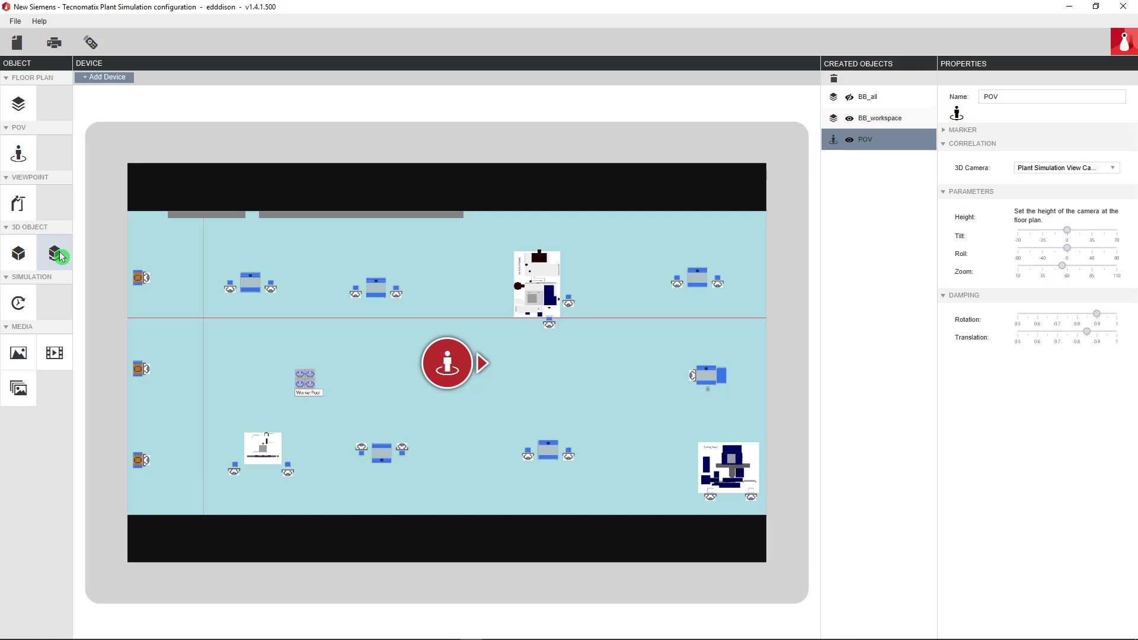
Add a moveable 3D object linked to the Station1 model with Control height unchecked
{"action": "left_click", "coordinate": [59, 255]}
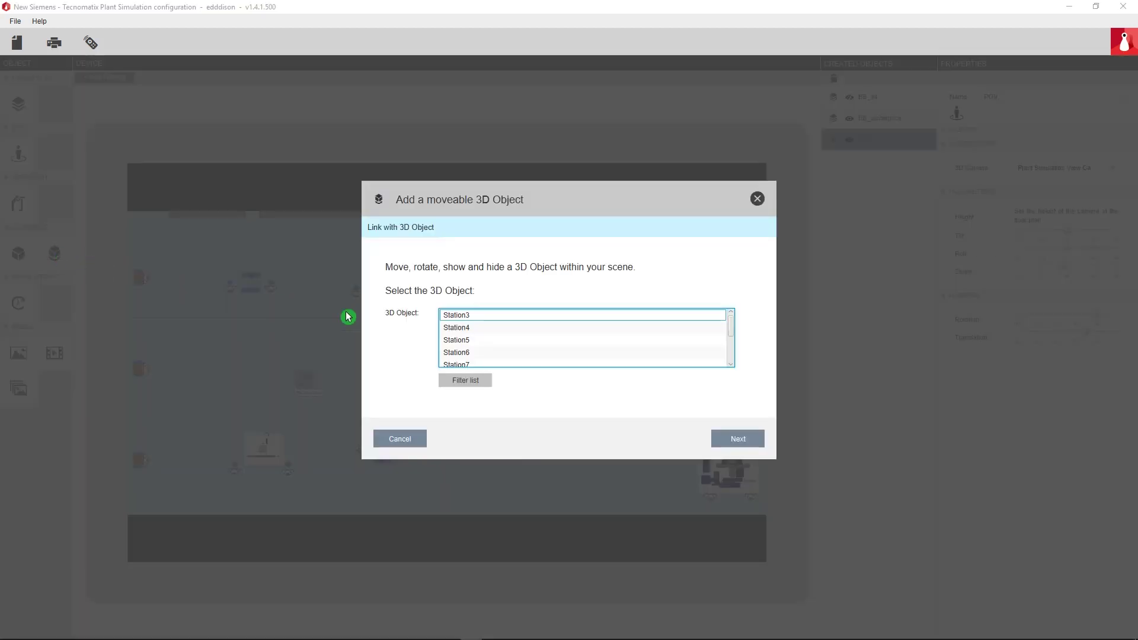
{"action": "scroll", "coordinate": [560, 350], "scroll_direction": "down", "scroll_amount": 2}
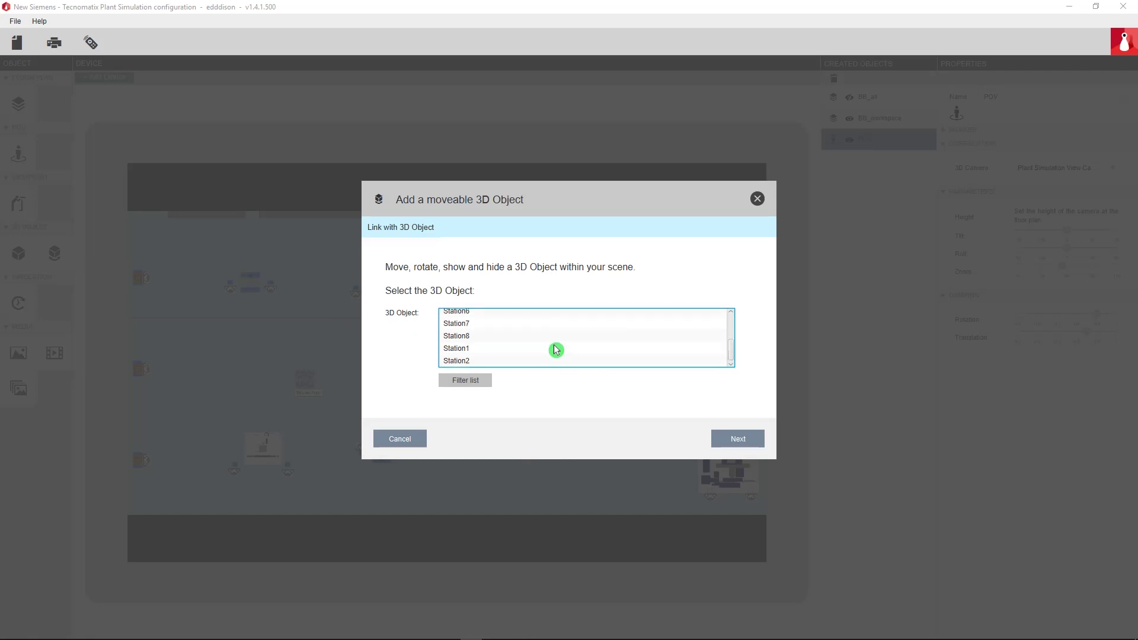
{"action": "left_click", "coordinate": [518, 349]}
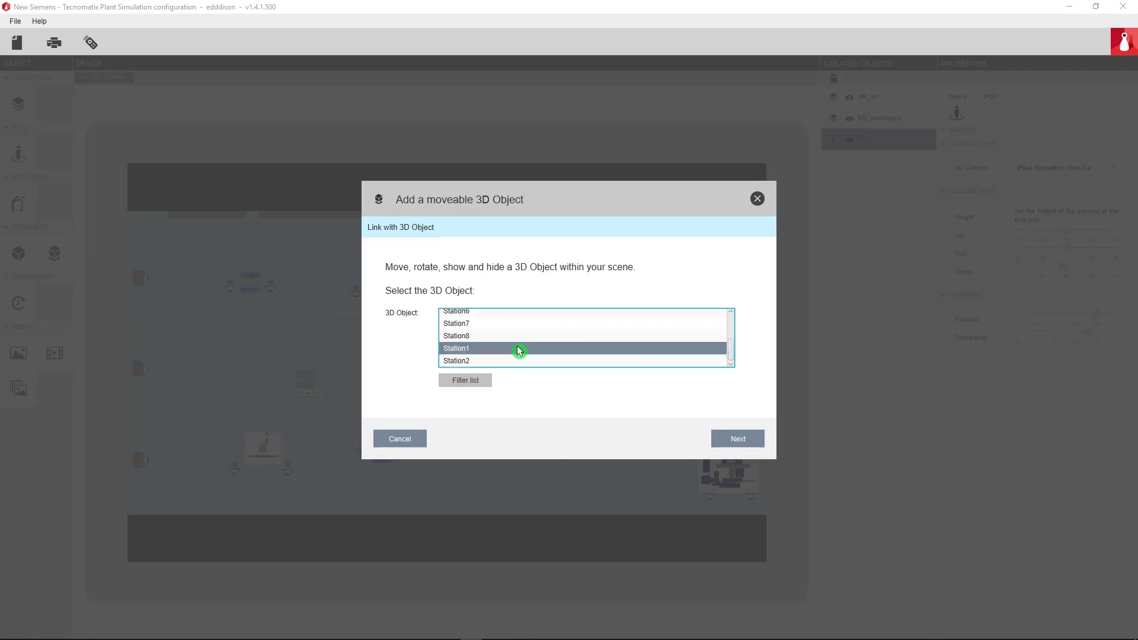
{"action": "left_click", "coordinate": [754, 438]}
{"action": "left_click", "coordinate": [737, 439]}
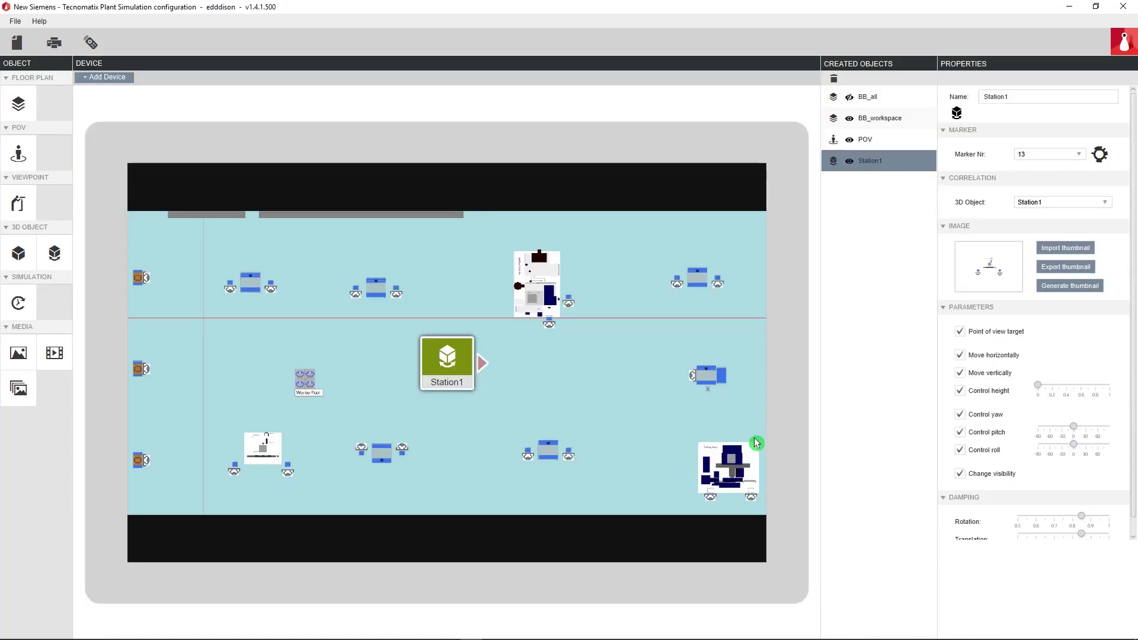
{"action": "left_click", "coordinate": [961, 392]}
{"action": "left_click", "coordinate": [22, 260]}
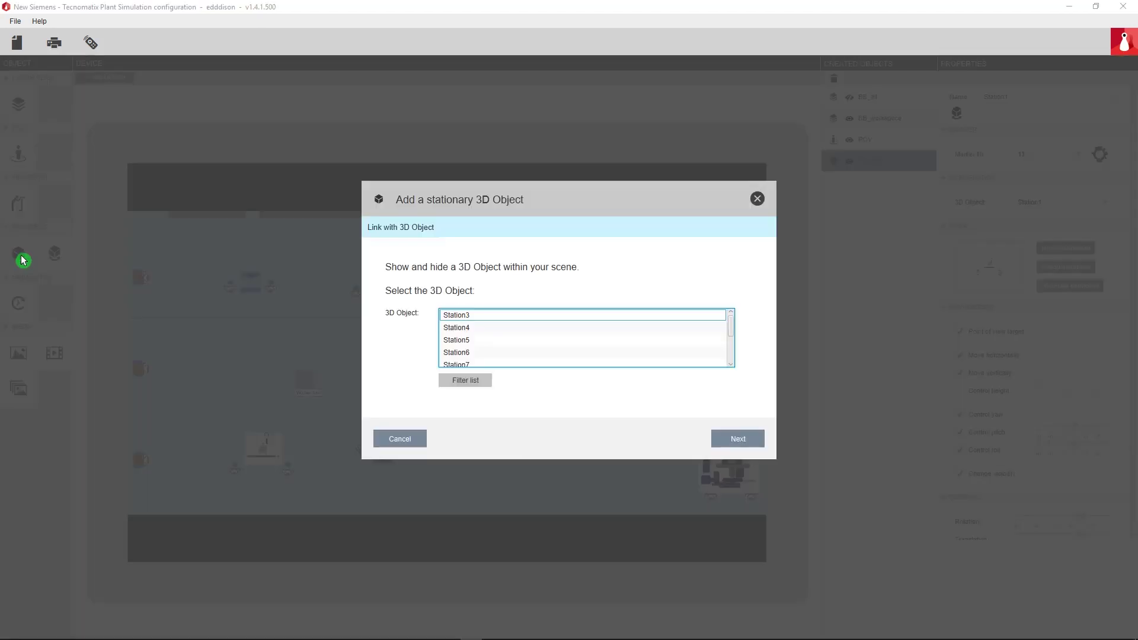
Link a stationary 3D object to the Station2 model and begin importing its thumbnail
{"action": "scroll", "coordinate": [468, 332], "scroll_direction": "up", "scroll_amount": 2}
{"action": "left_click", "coordinate": [472, 361]}
{"action": "left_click", "coordinate": [735, 439]}
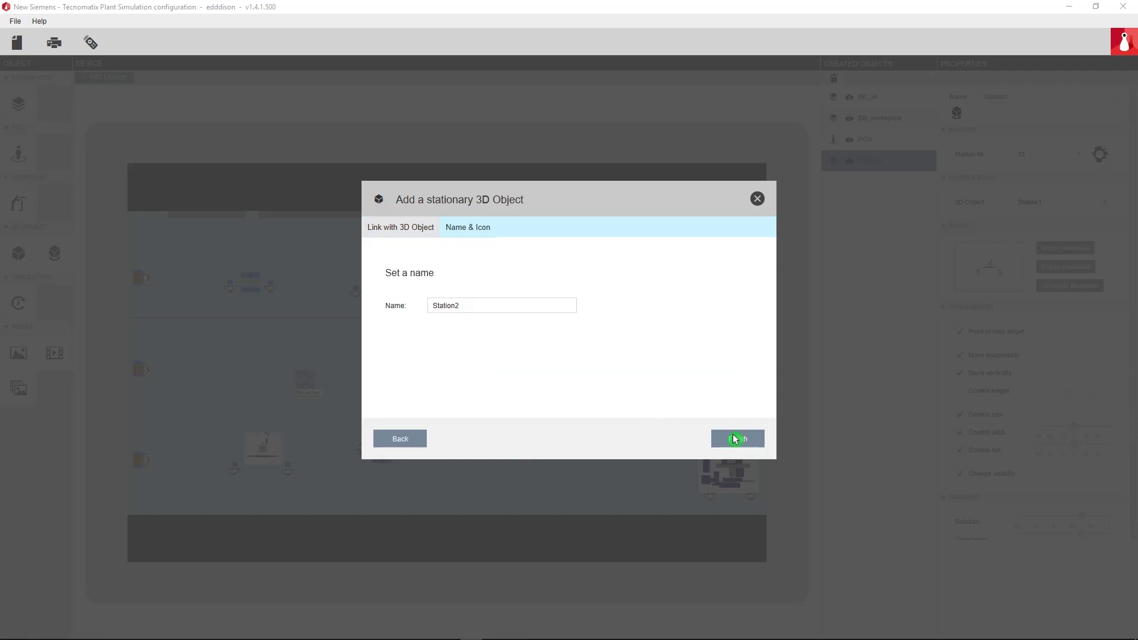
{"action": "left_click", "coordinate": [743, 439]}
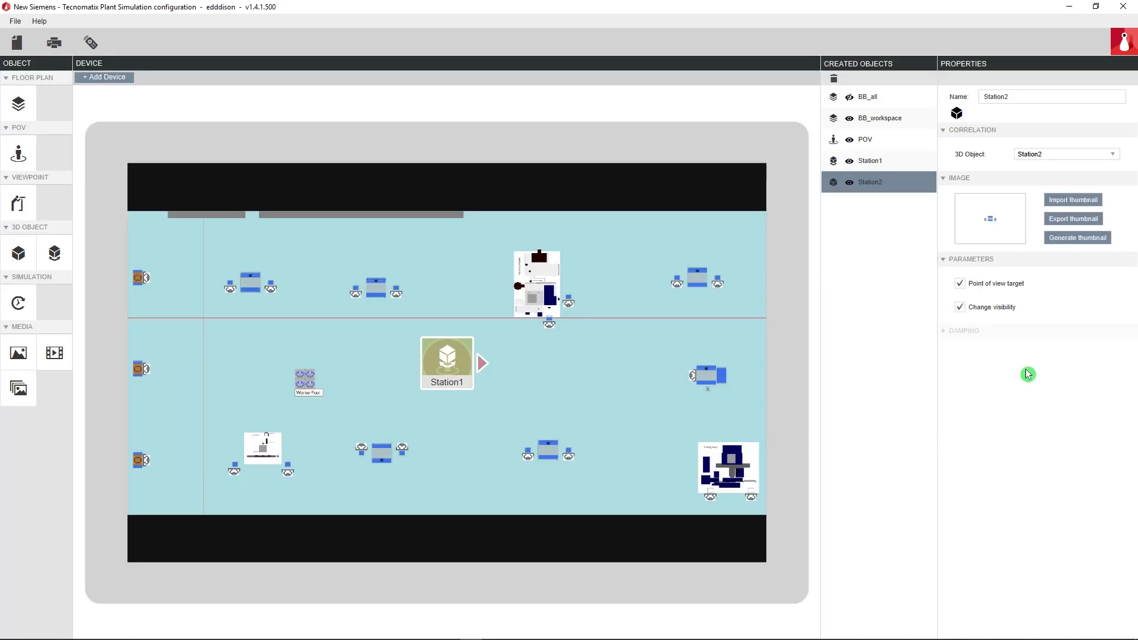
{"action": "left_click", "coordinate": [1076, 199]}
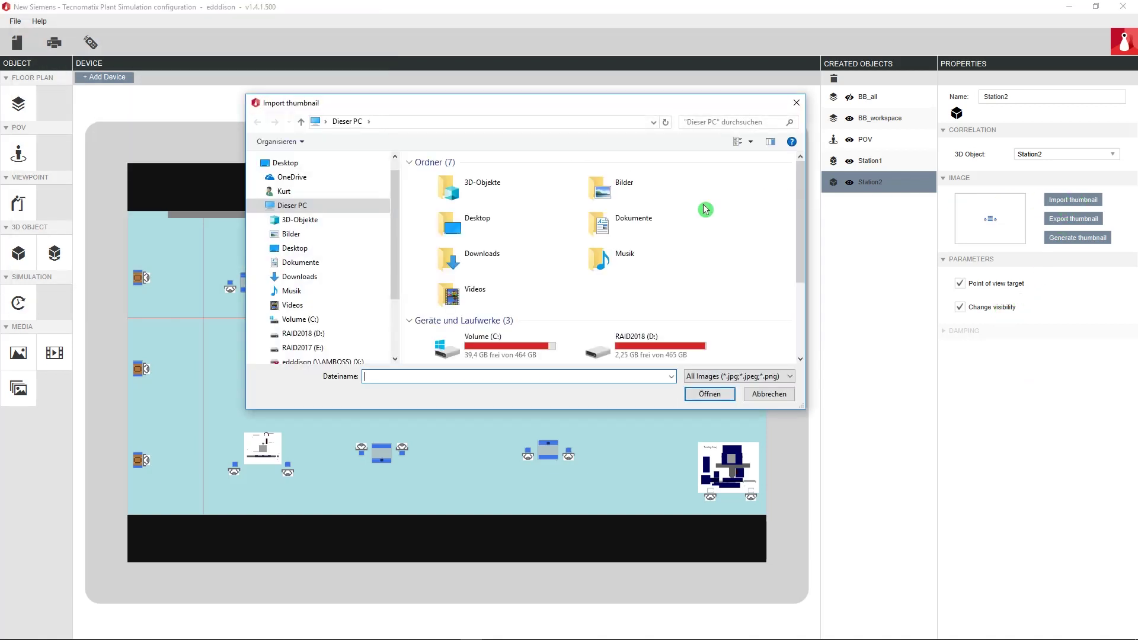
Navigate the file dialog to Dokumente > edddison > Siemens > Drehbuch for Station2's thumbnail image
{"action": "double_click", "coordinate": [628, 221]}
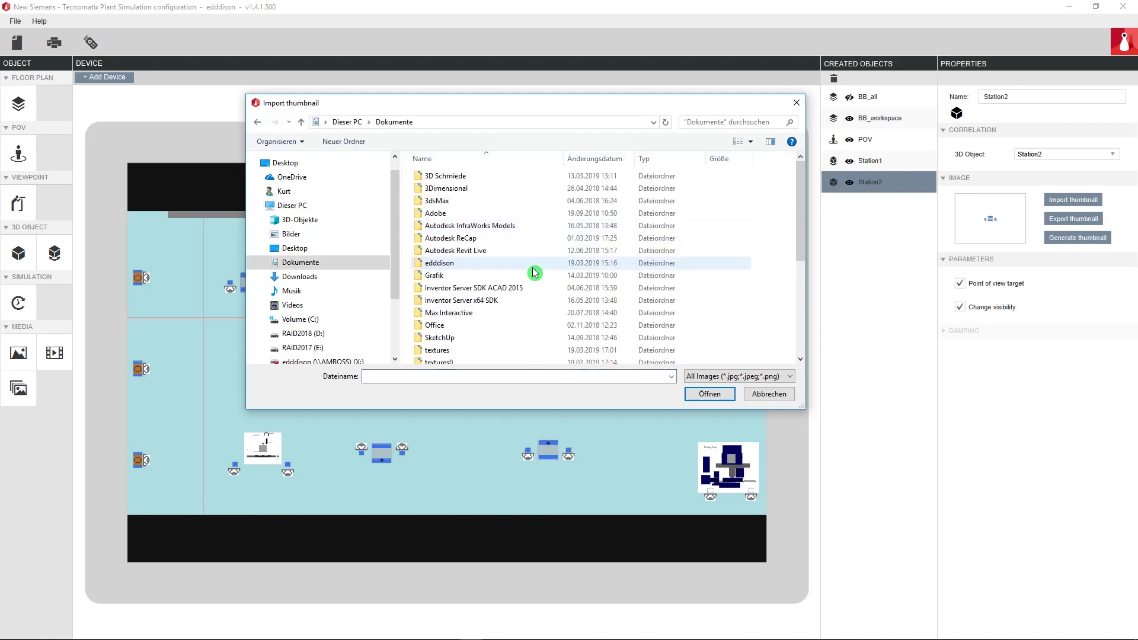
{"action": "double_click", "coordinate": [450, 262]}
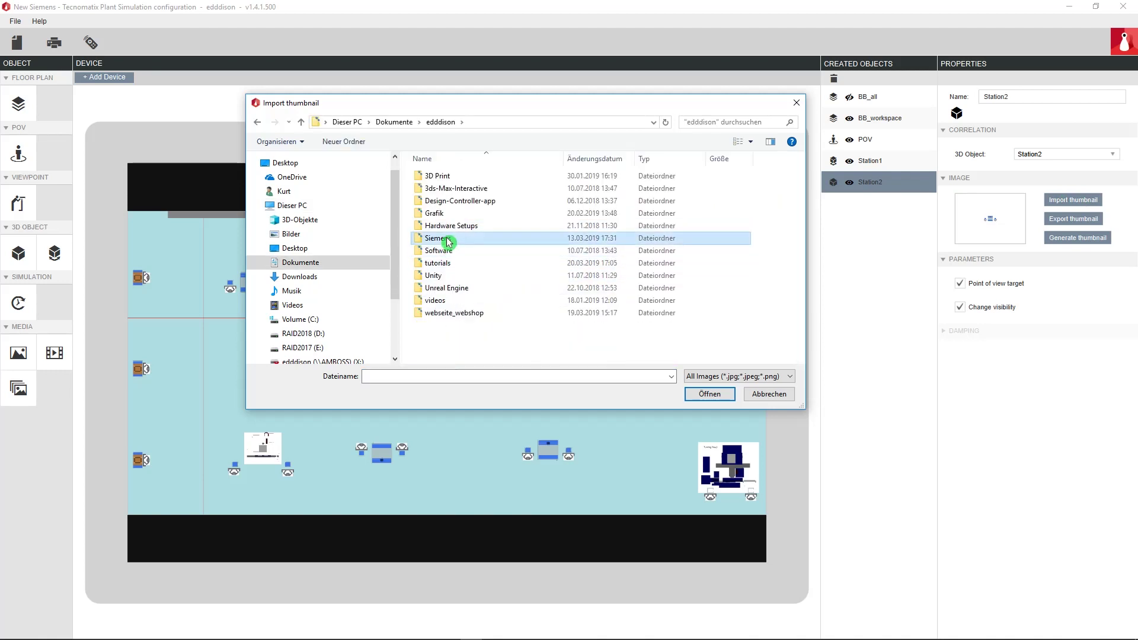
{"action": "double_click", "coordinate": [440, 238]}
{"action": "double_click", "coordinate": [446, 190]}
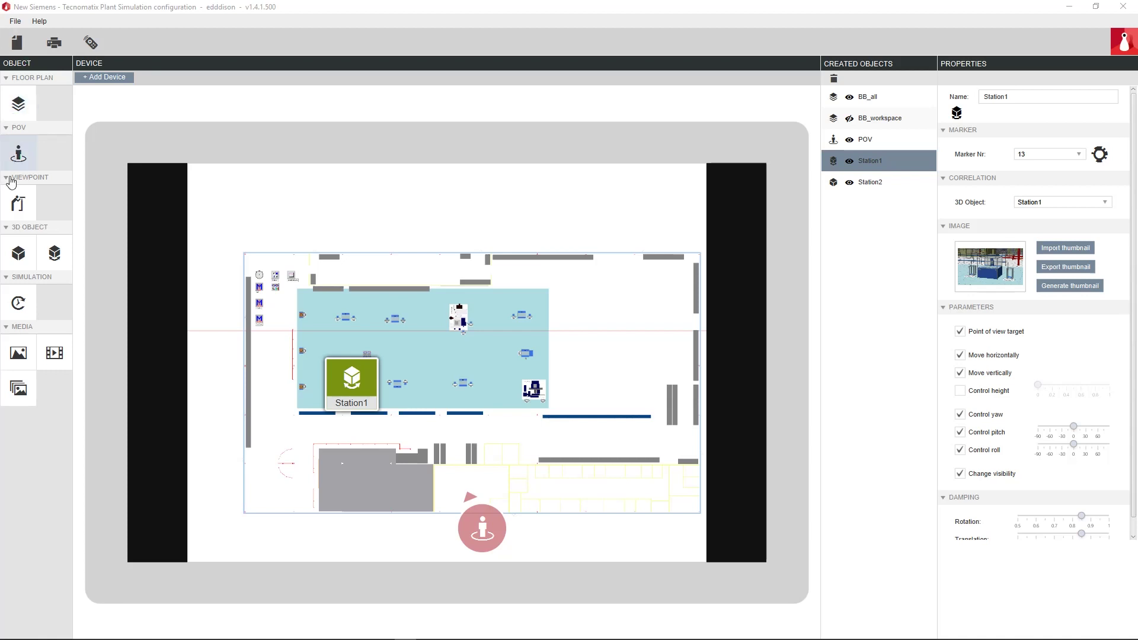
Add a new viewpoint named Viewpoint1
{"action": "left_click", "coordinate": [14, 204]}
{"action": "left_click", "coordinate": [502, 317]}
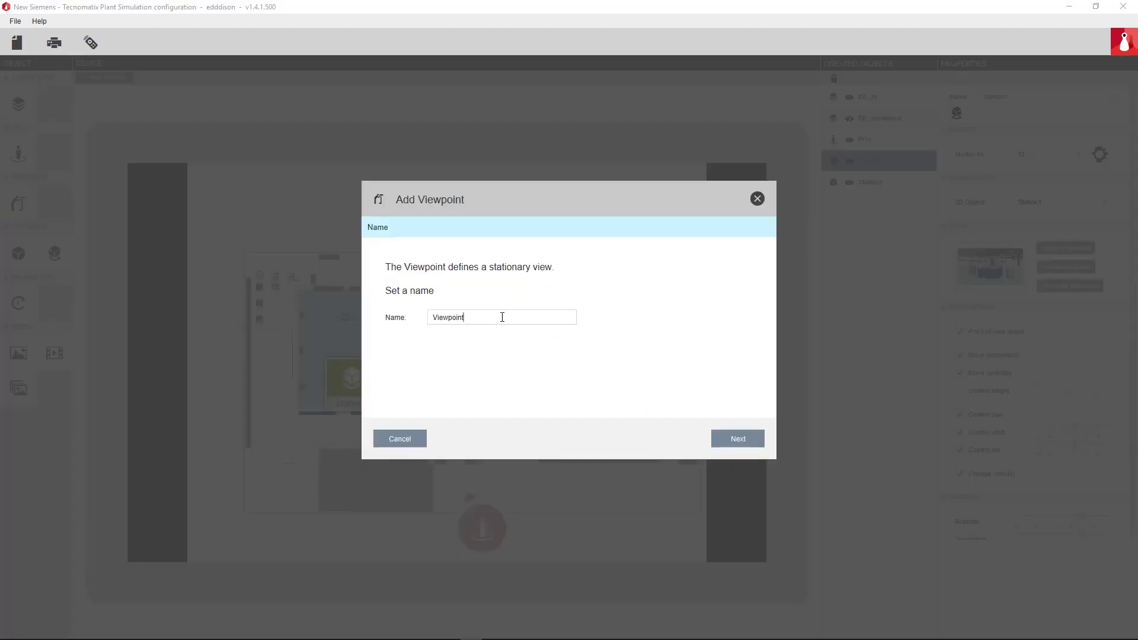
{"action": "type", "text": "1"}
{"action": "left_click", "coordinate": [749, 438]}
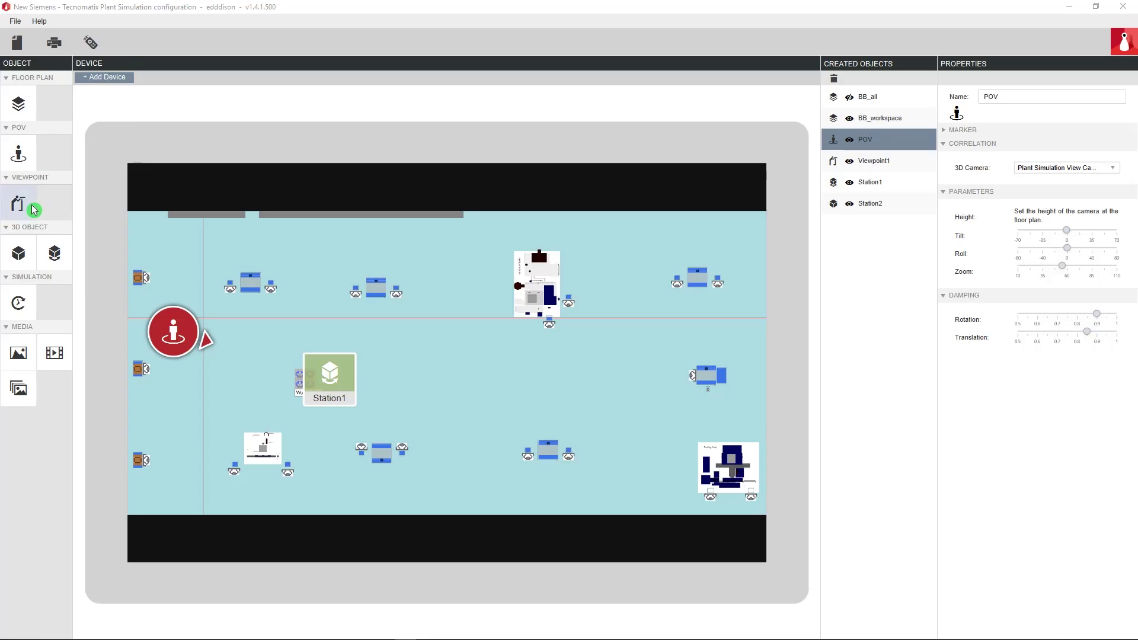
Add a second viewpoint named Viewpoint2
{"action": "left_click", "coordinate": [18, 204]}
{"action": "left_click", "coordinate": [544, 318]}
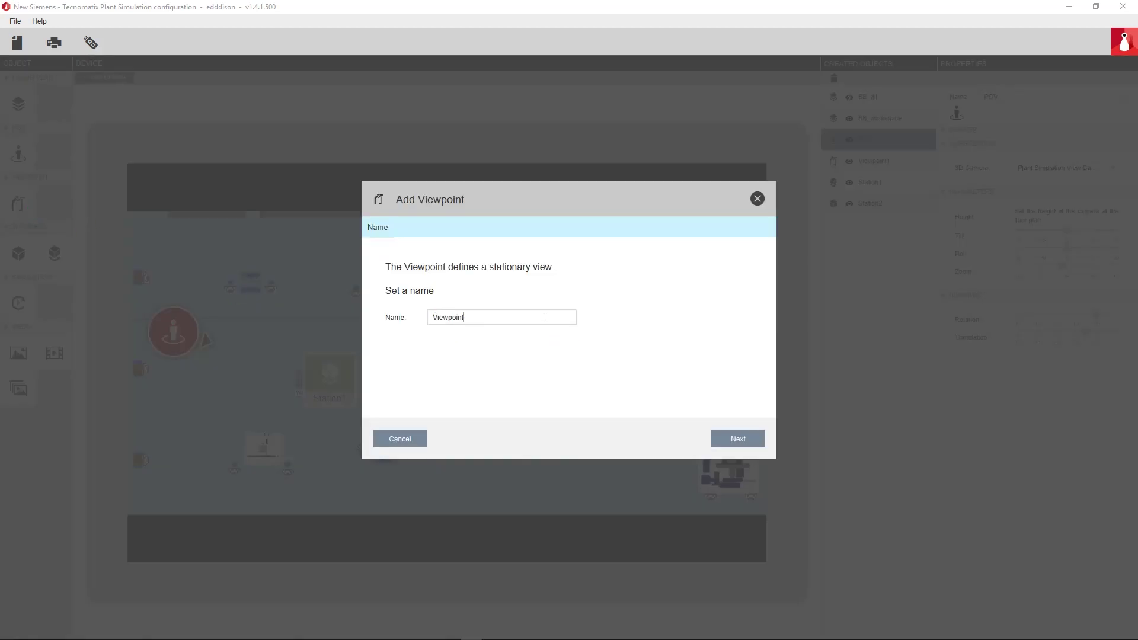
{"action": "type", "text": "2"}
{"action": "left_click", "coordinate": [717, 438]}
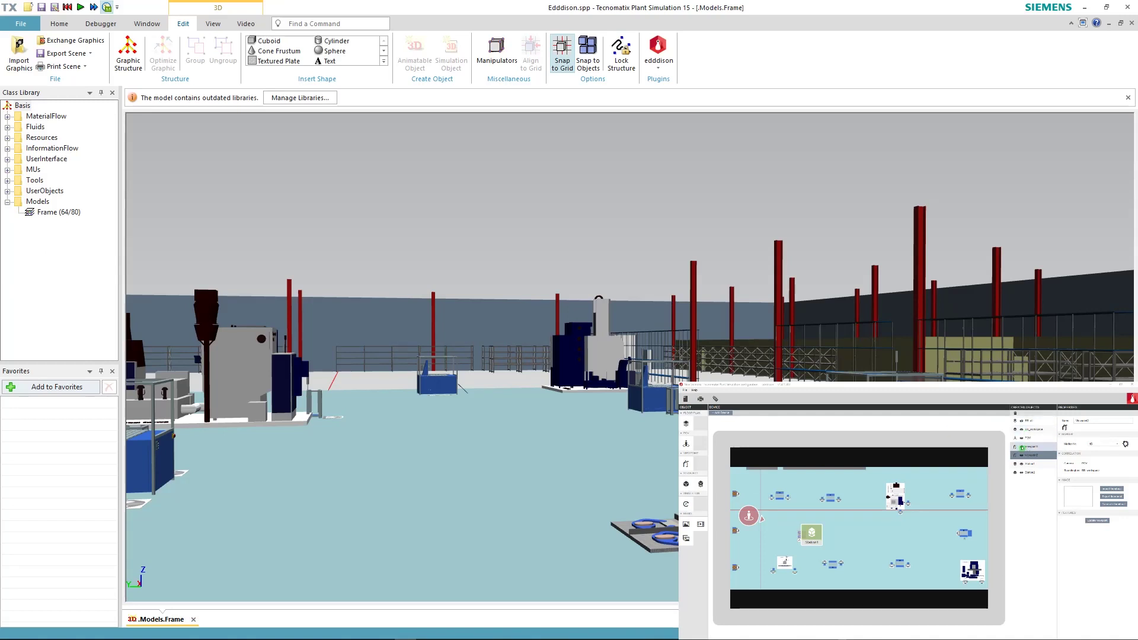
Test the viewpoints by jumping the camera to the elevated overview and back to ground level
{"action": "left_click", "coordinate": [1022, 448]}
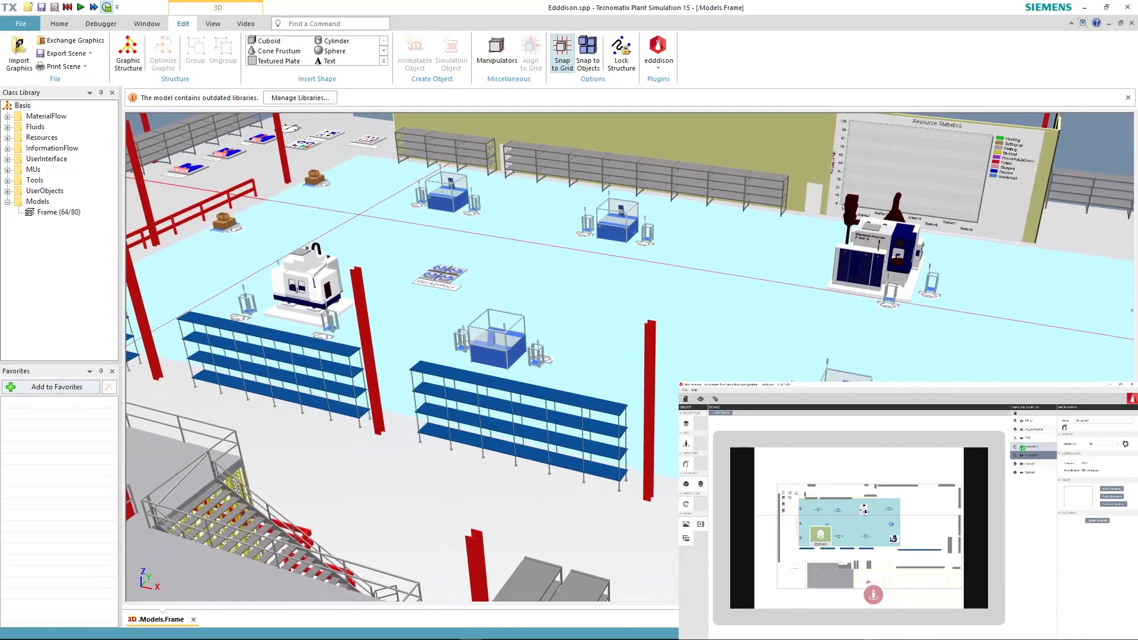
{"action": "left_click", "coordinate": [1022, 456]}
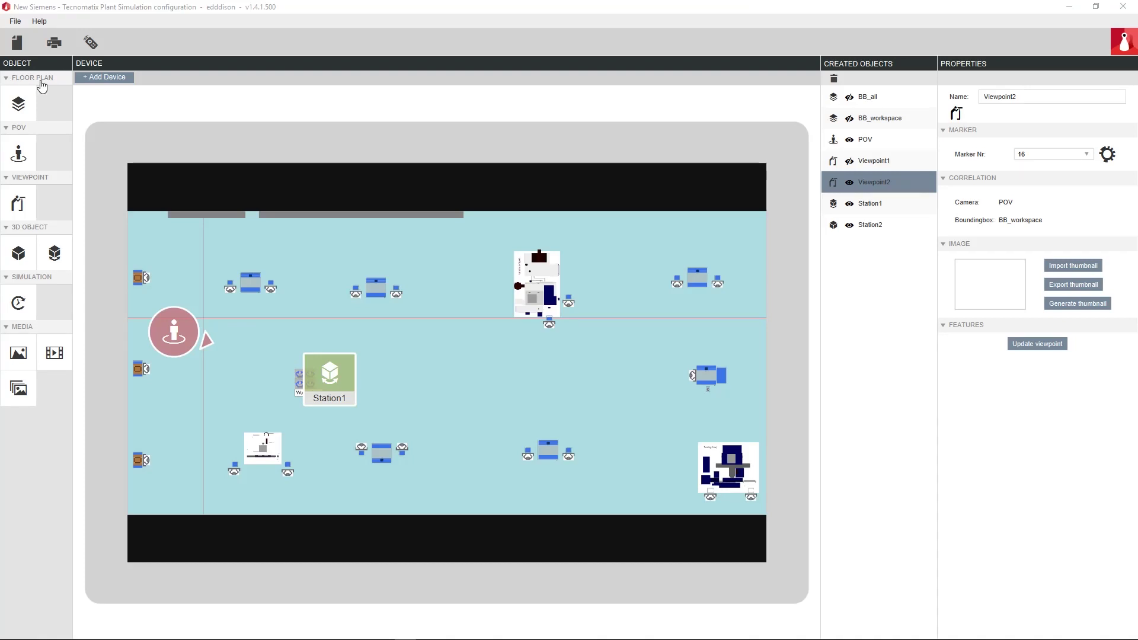
{"action": "left_click", "coordinate": [20, 246]}
Add a Simulation object to the edddison configuration, linked to the Plant Simulation run
{"action": "left_click", "coordinate": [16, 306]}
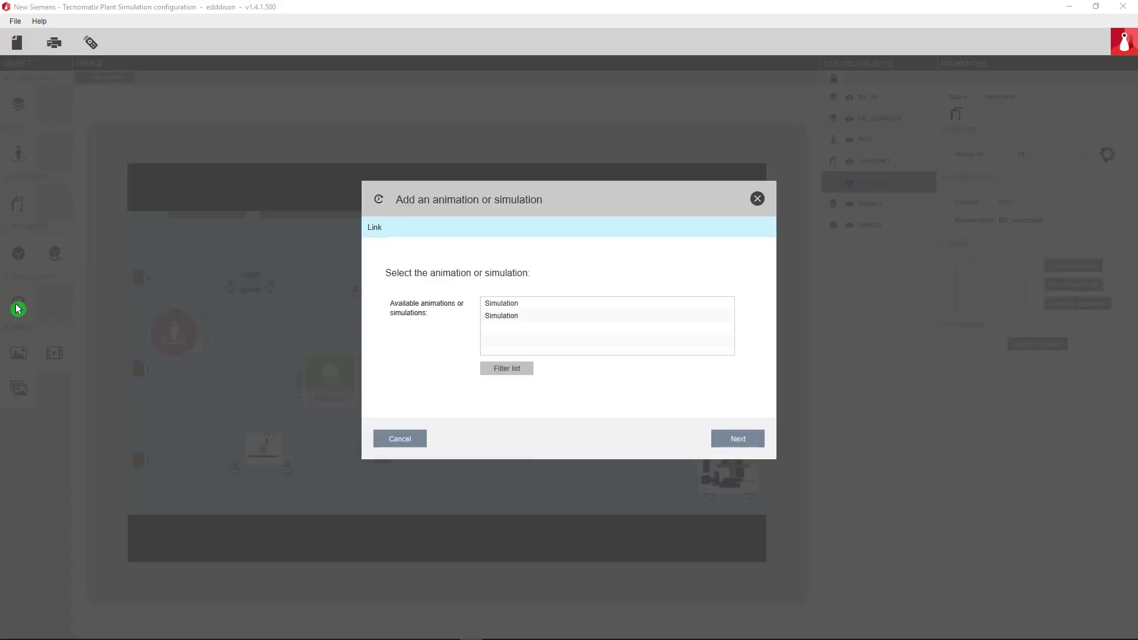
{"action": "left_click", "coordinate": [519, 316]}
{"action": "left_click", "coordinate": [525, 308]}
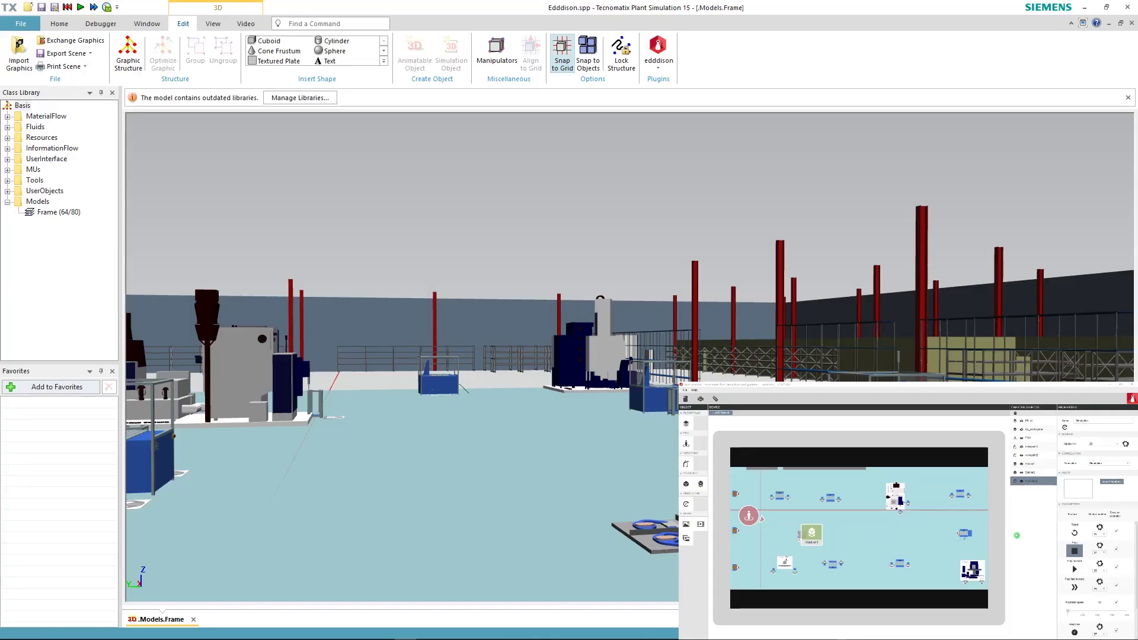
Play the simulation forward from edddison's Simulation properties
{"action": "left_click", "coordinate": [1074, 569]}
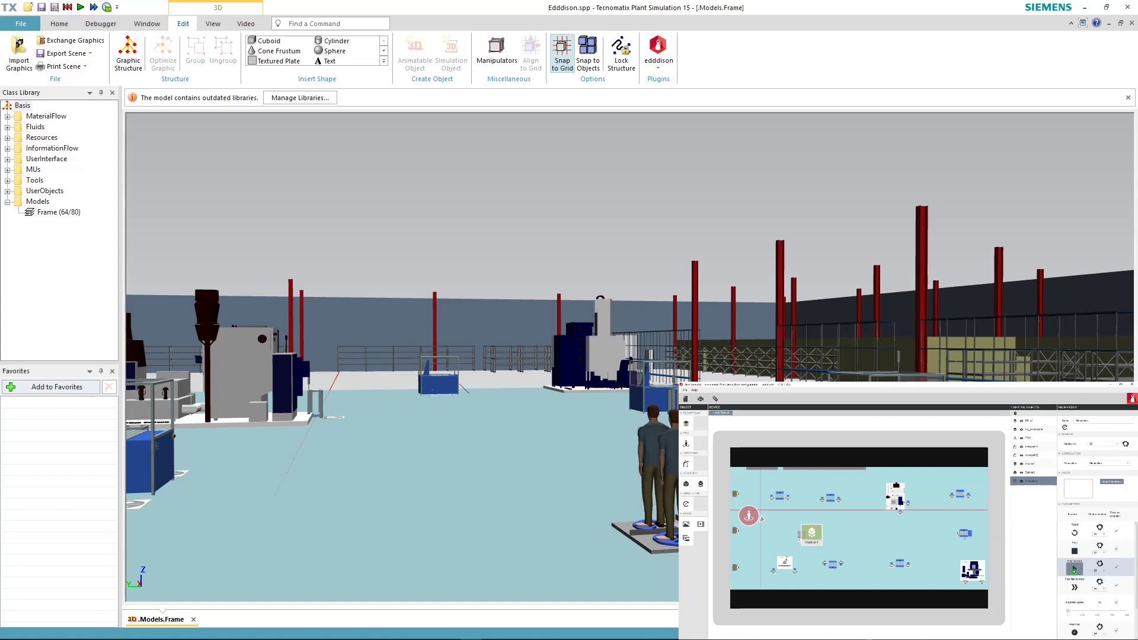